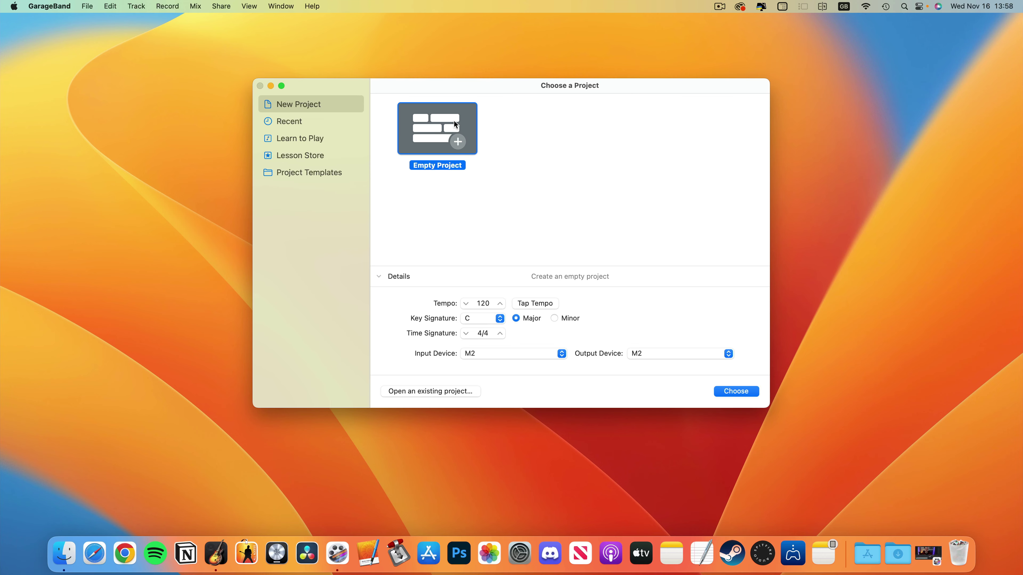
Start an empty project, back out to the chooser, and view Recent and Learn to Play
double_click(442, 125)
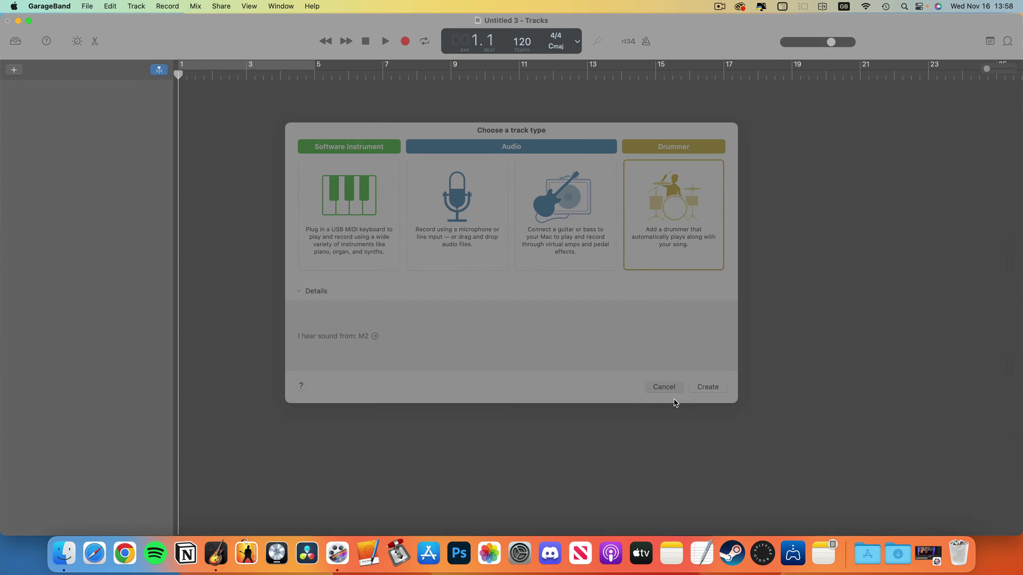
left_click(676, 402)
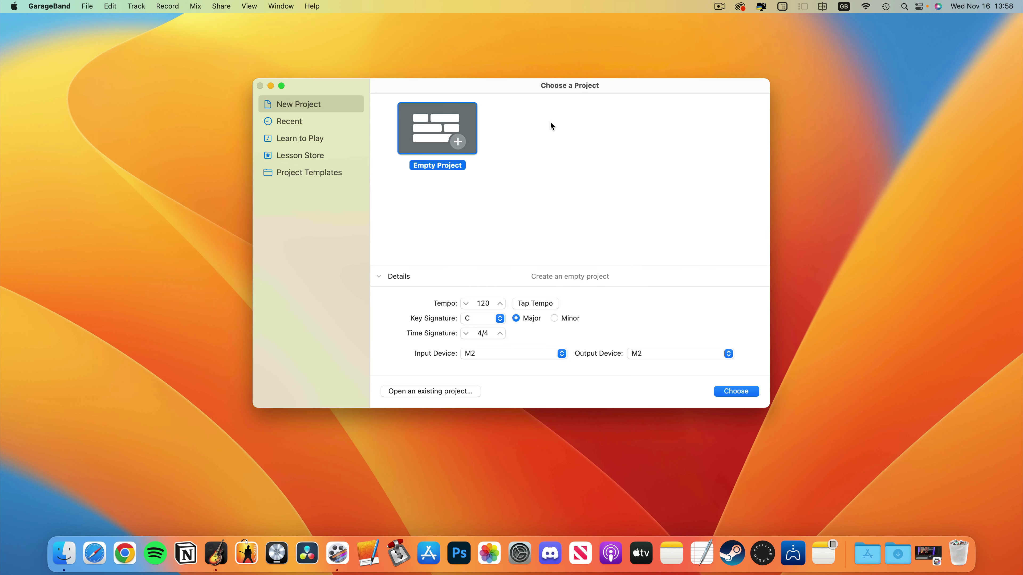
left_click(326, 121)
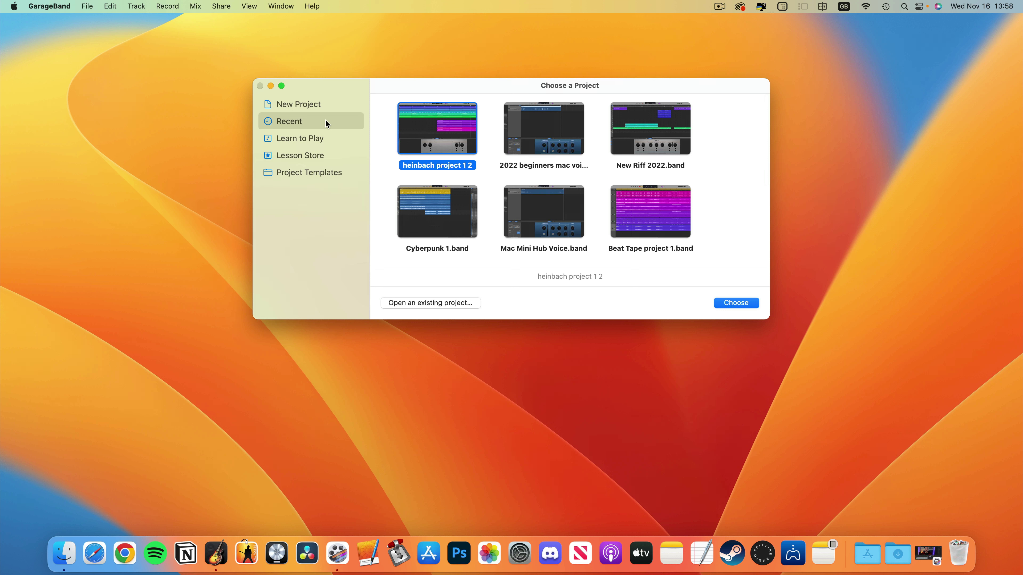
left_click(335, 139)
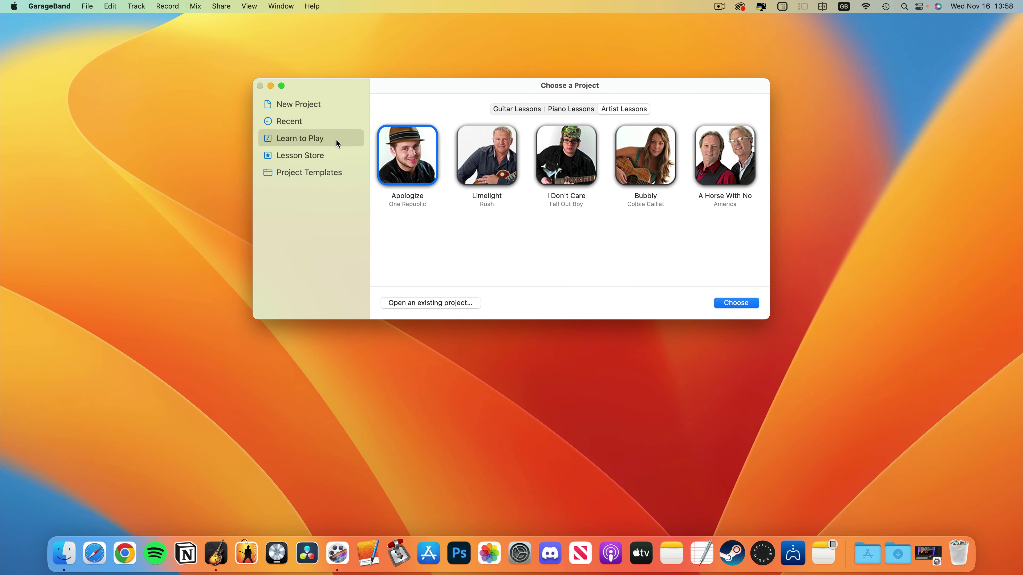
Browse guitar, piano and artist lessons and the store's piano lessons, ending on Project Templates
left_click(516, 109)
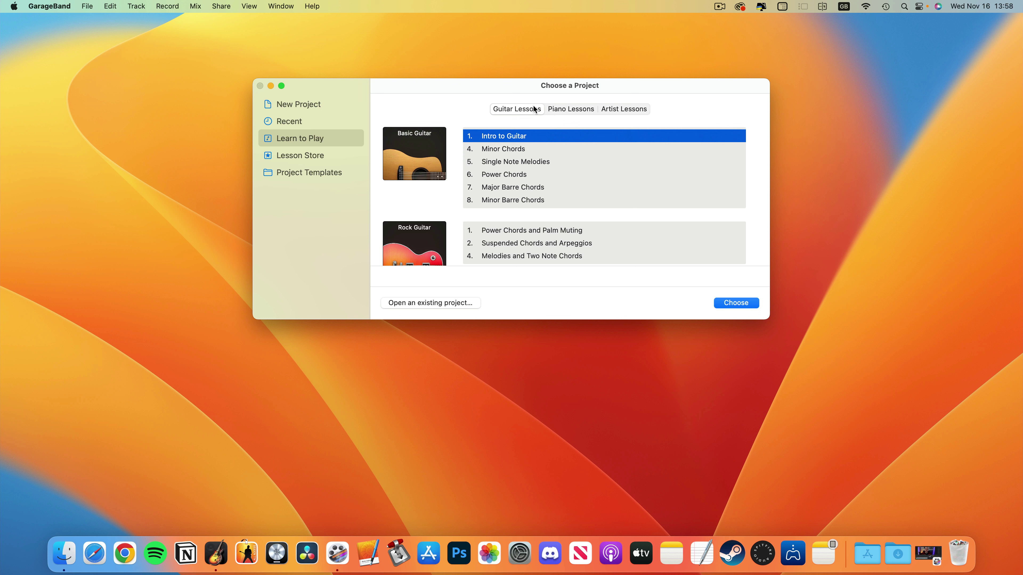
left_click(569, 108)
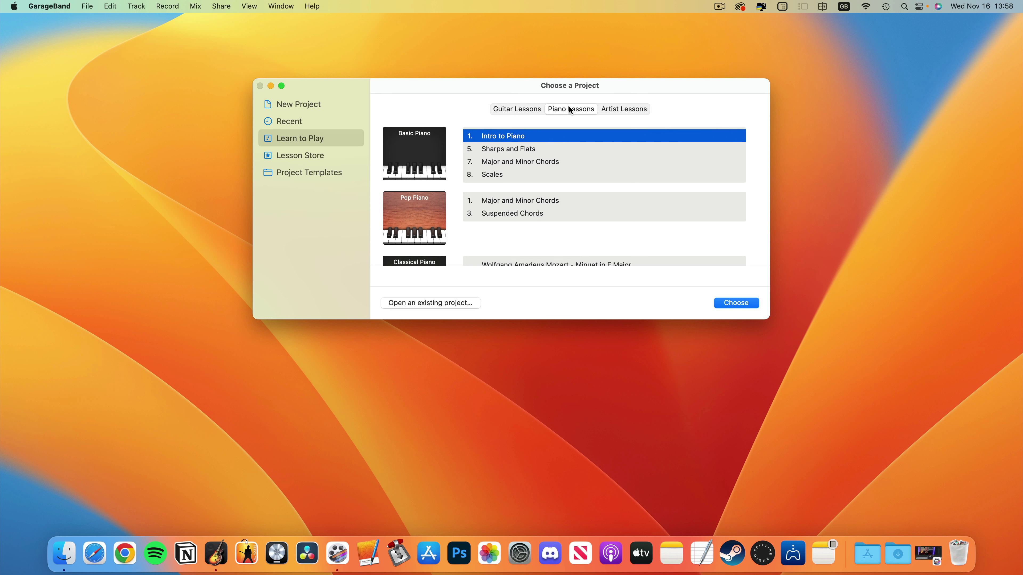
left_click(625, 110)
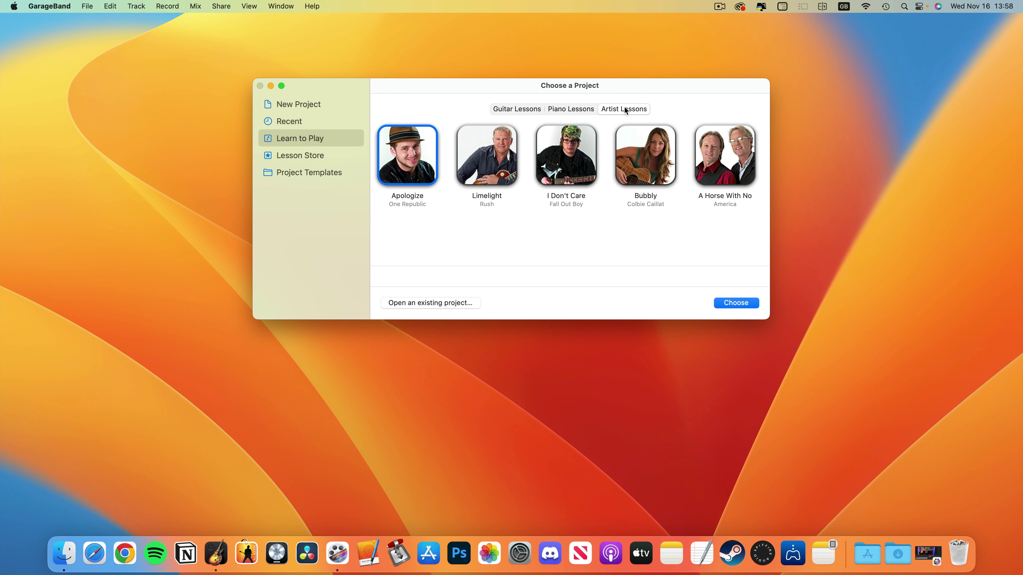
left_click(336, 157)
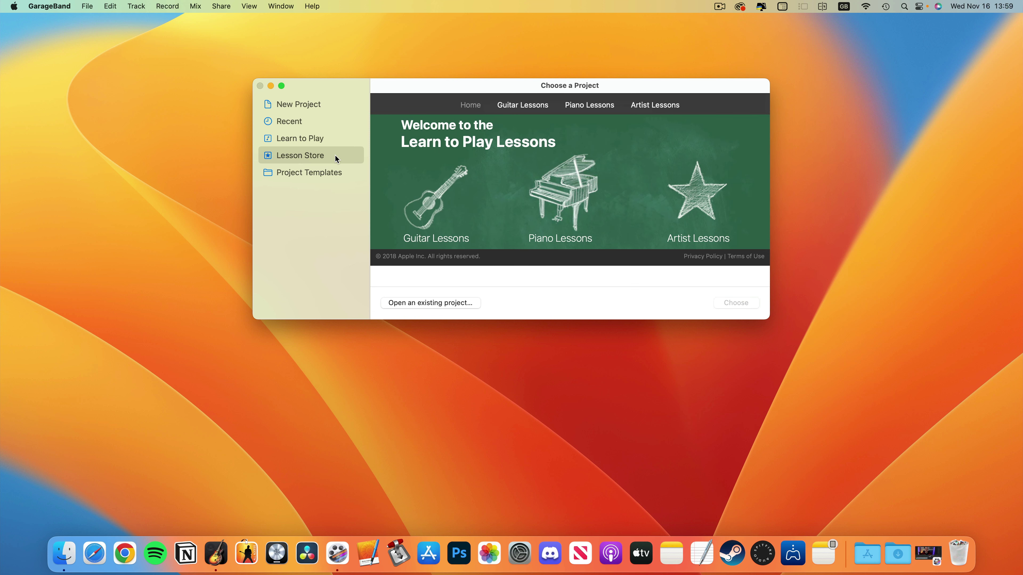
left_click(559, 200)
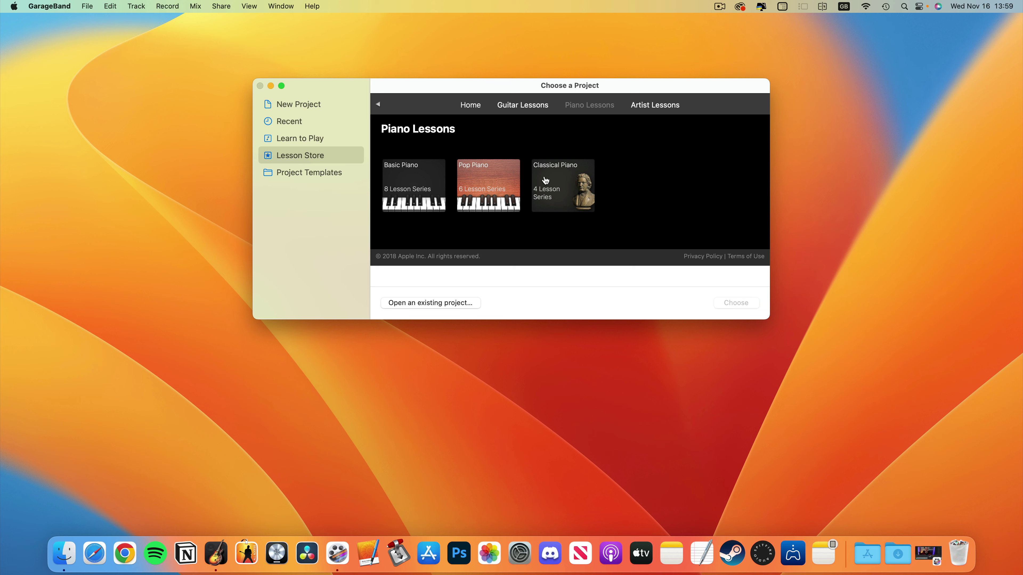
left_click(327, 173)
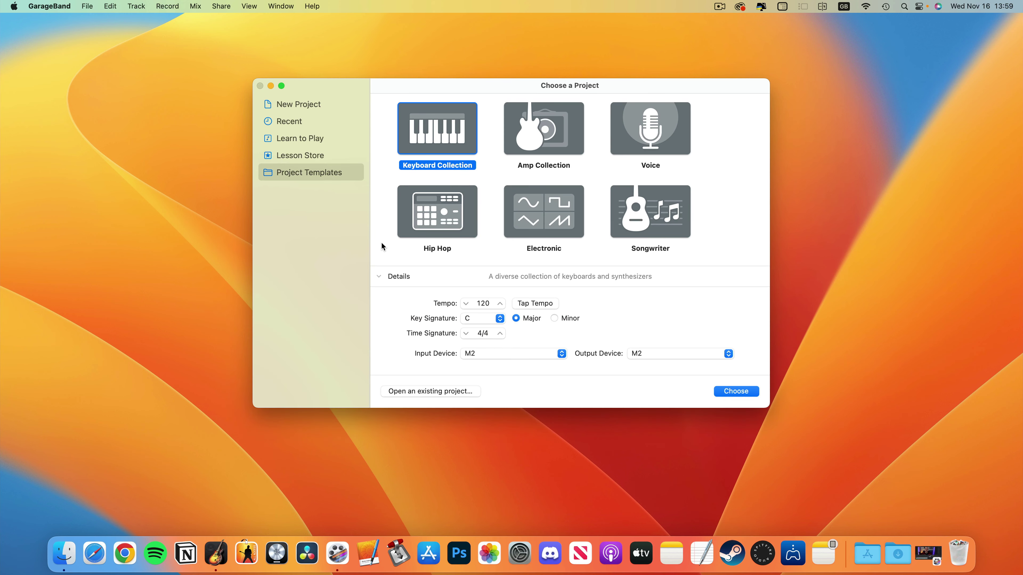
Open the Keyboard Collection template, then the Electronic template project
double_click(443, 127)
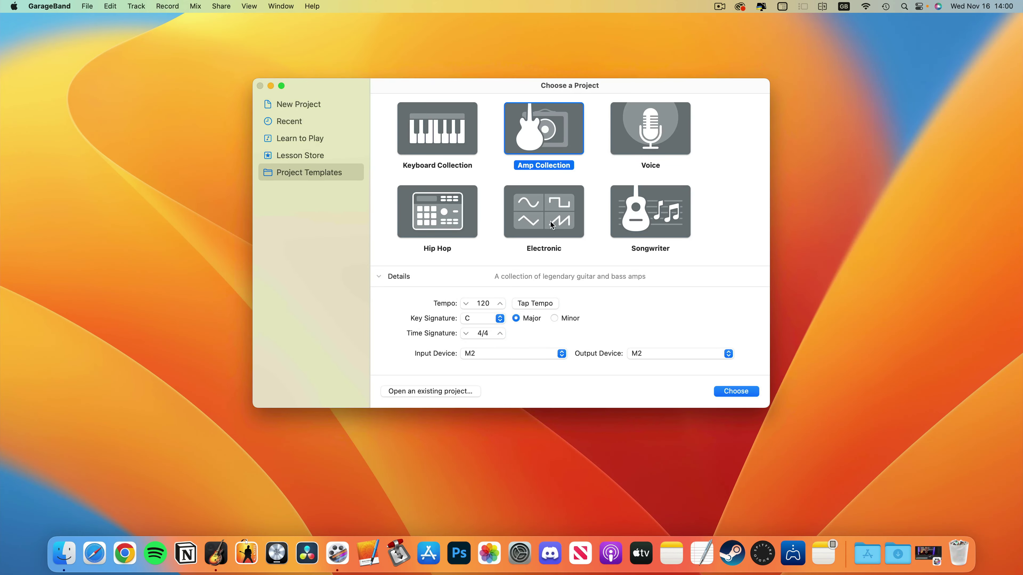
double_click(552, 224)
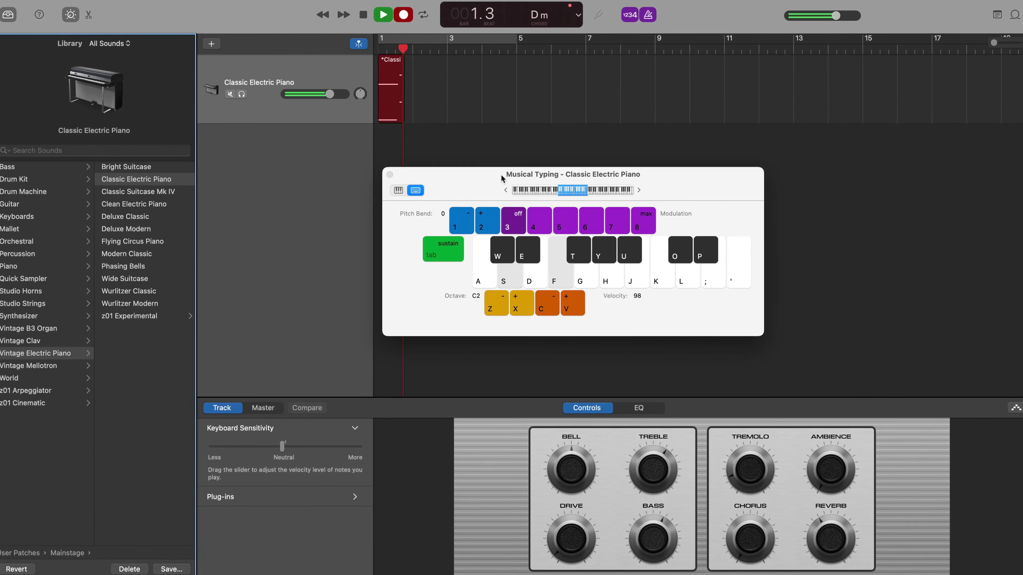
Record A and D notes on the Classic Electric Piano from Musical Typing
key("a")
key("d")
key("a")
key("d")
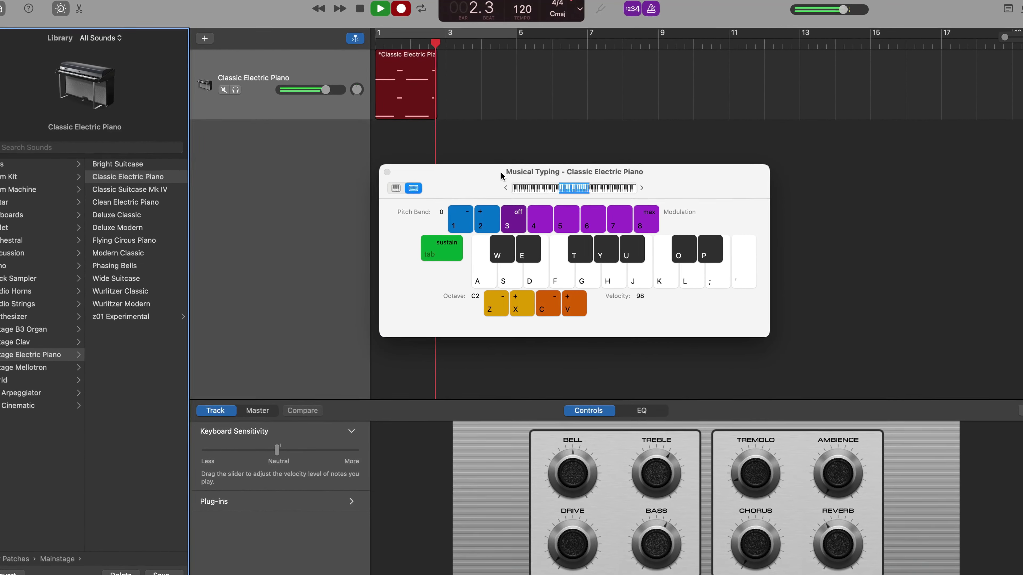
key("d")
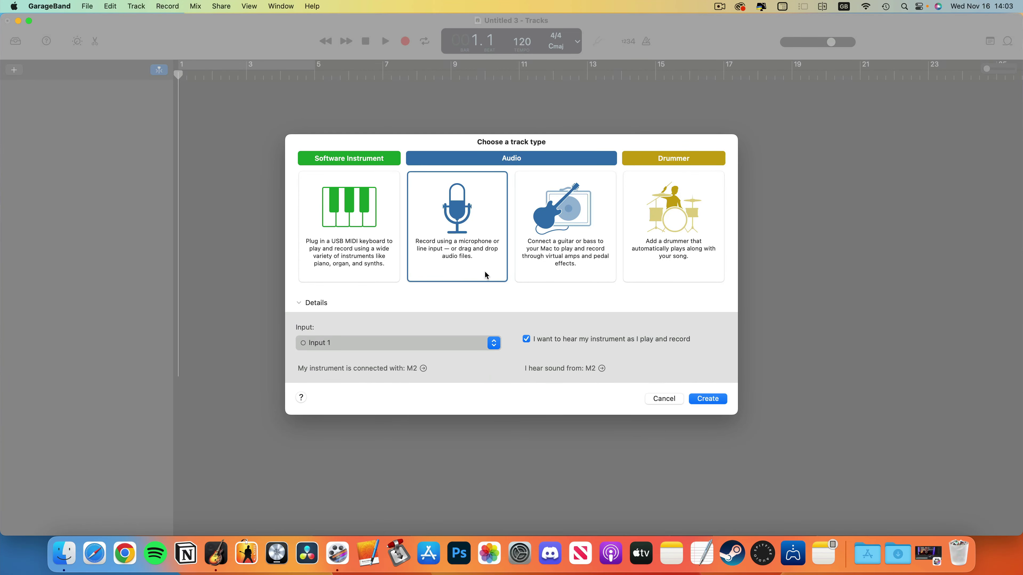
Create an audio track and add the 12-8 Afro Cuban Conga 01 loop as its own track
double_click(484, 271)
left_click(1007, 45)
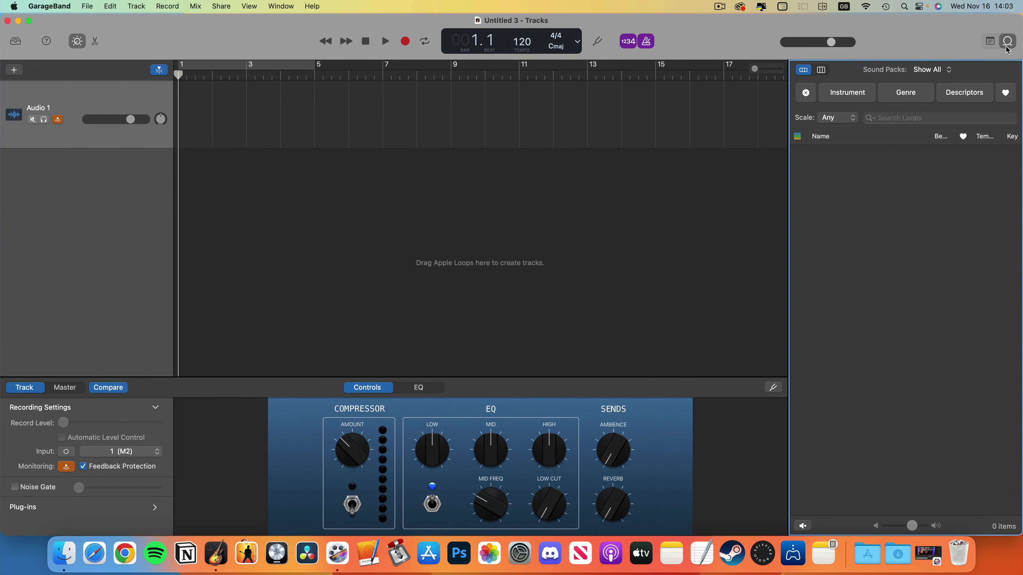
left_click_drag(842, 321, 575, 245)
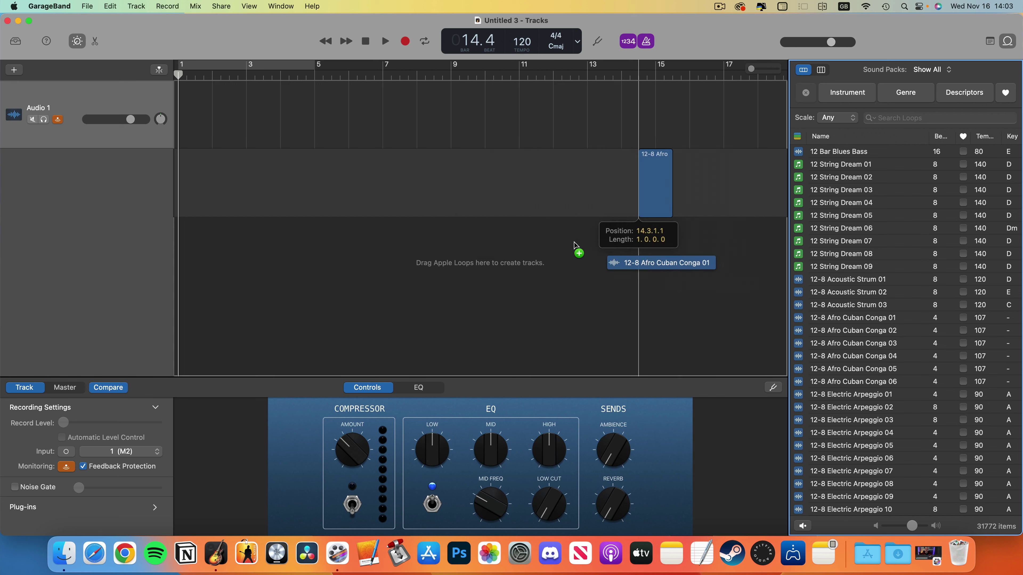
left_click_drag(177, 172, 177, 174)
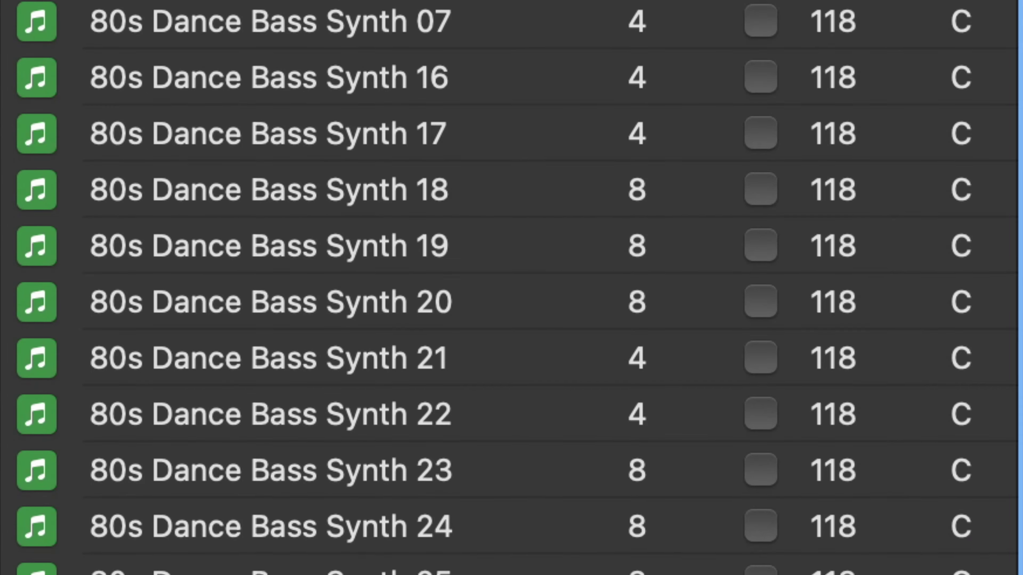
Narrow the loop browser to the Electronic genre and the Electric descriptor
scroll(495, 288, "down", 5)
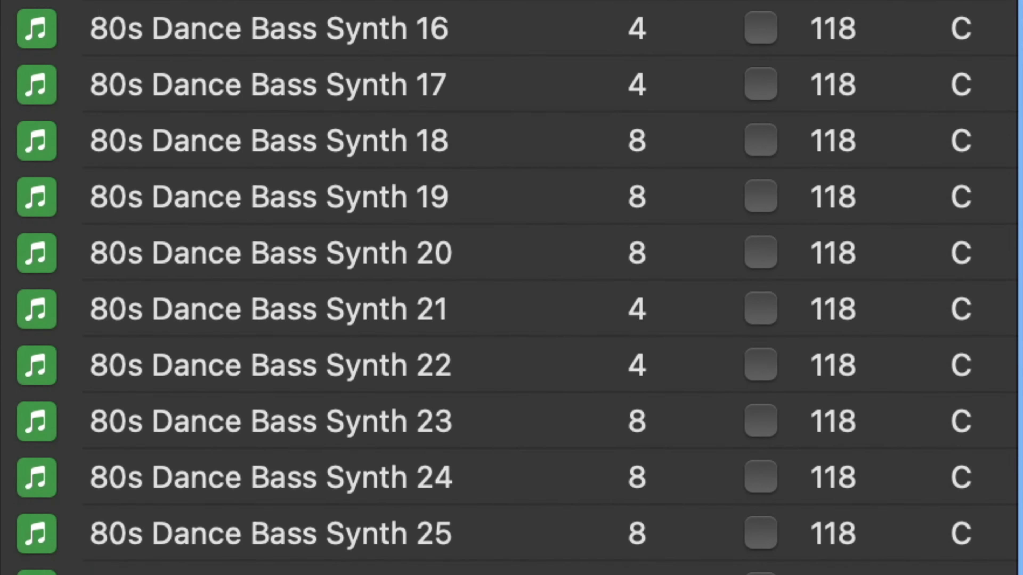
scroll(494, 288, "down", 4)
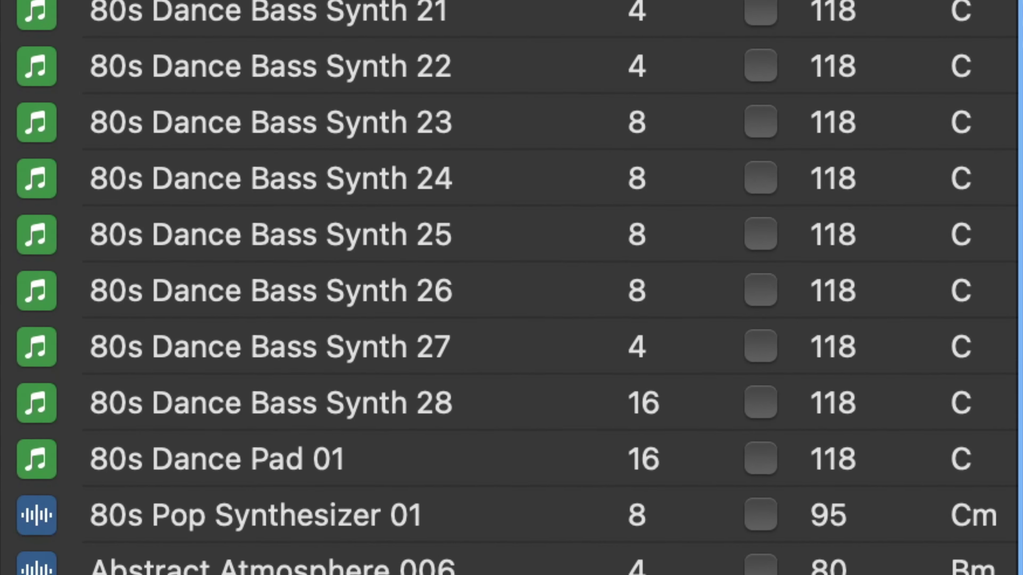
scroll(494, 288, "down", 4)
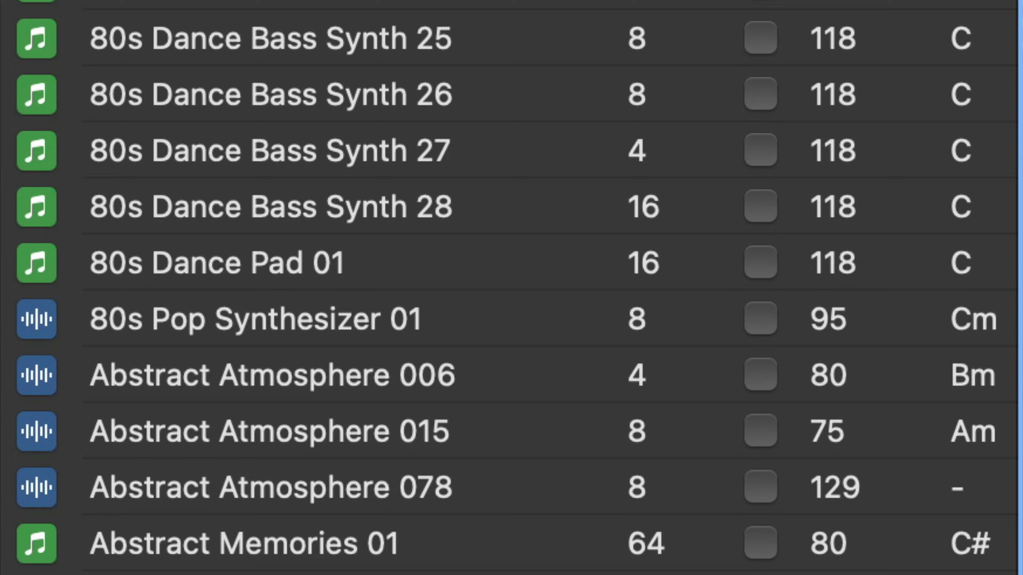
scroll(495, 287, "down", 4)
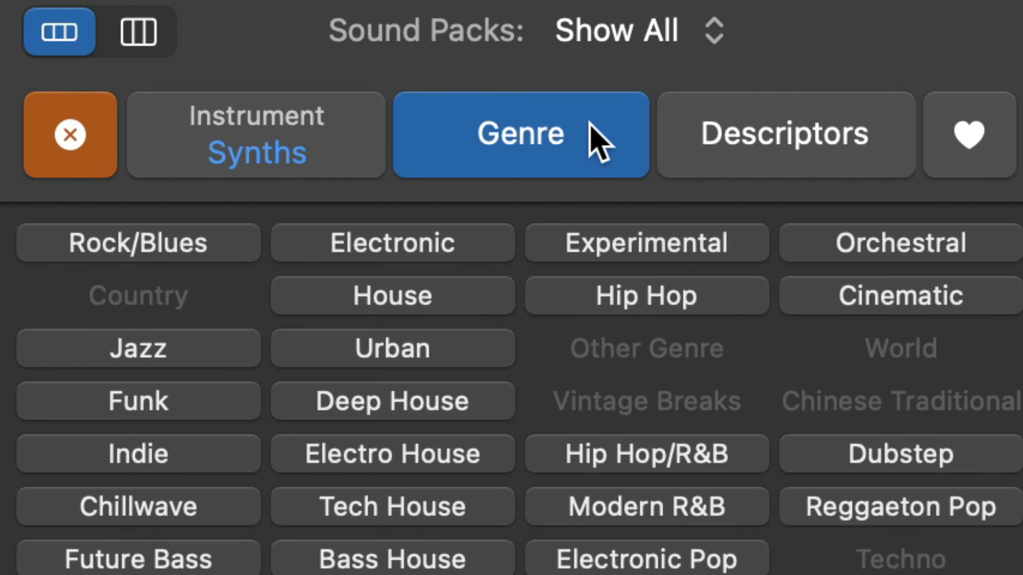
left_click(441, 242)
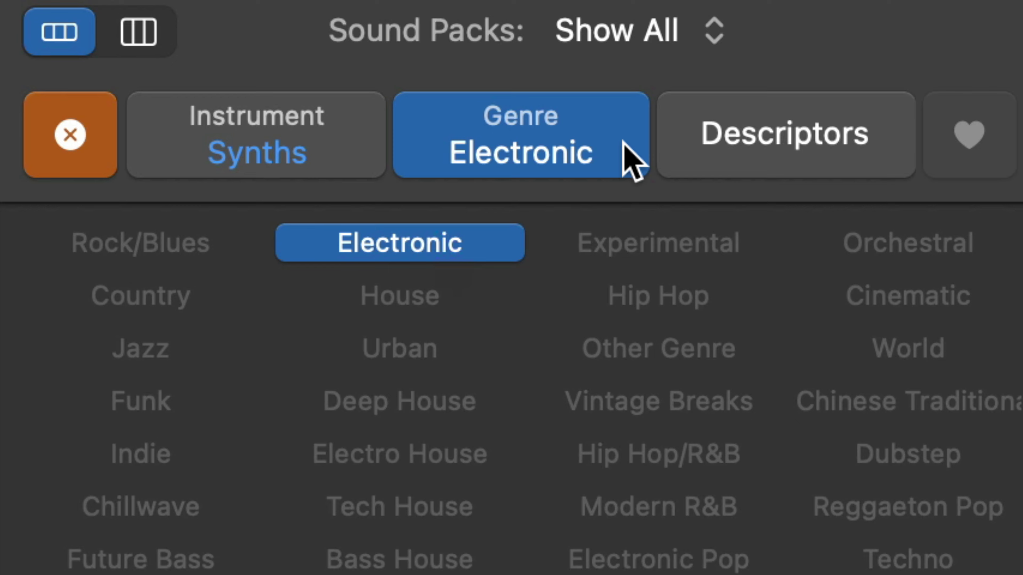
left_click(771, 151)
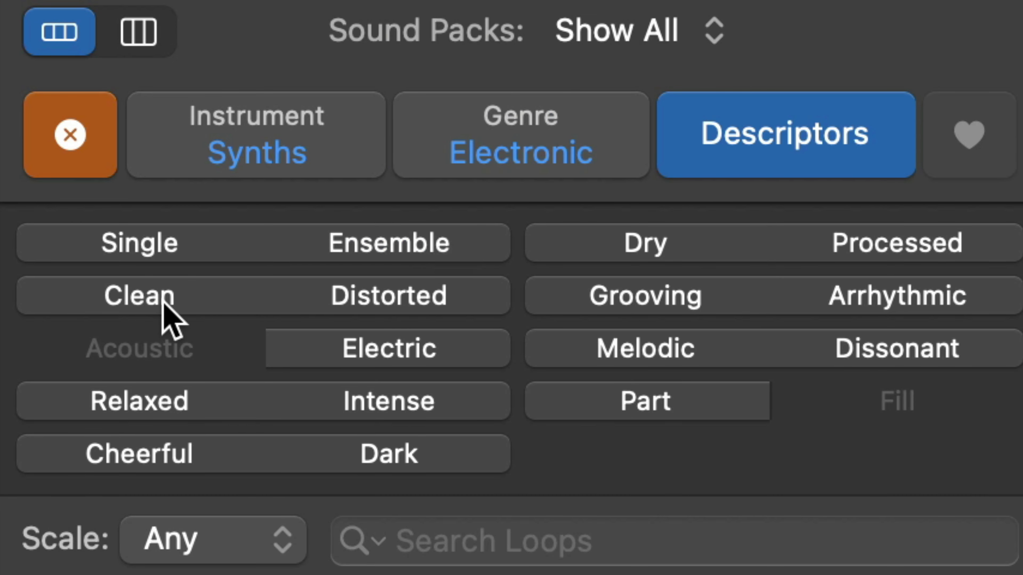
left_click(396, 354)
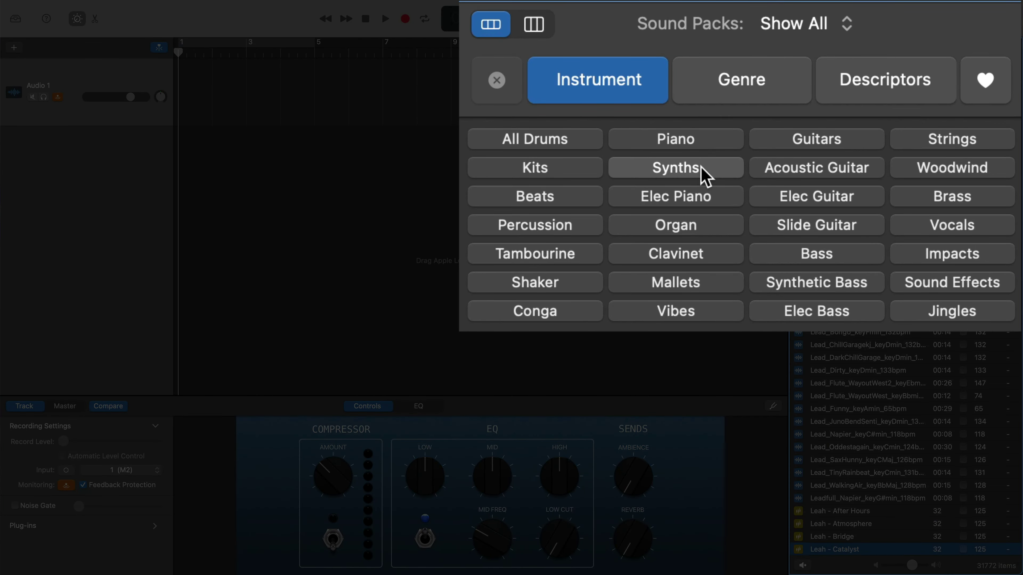
Filter loops by Synths, Electronic, Electric and Clean, previewing Abstract Atmosphere and Electro Elevate loops
left_click(705, 175)
left_click(783, 84)
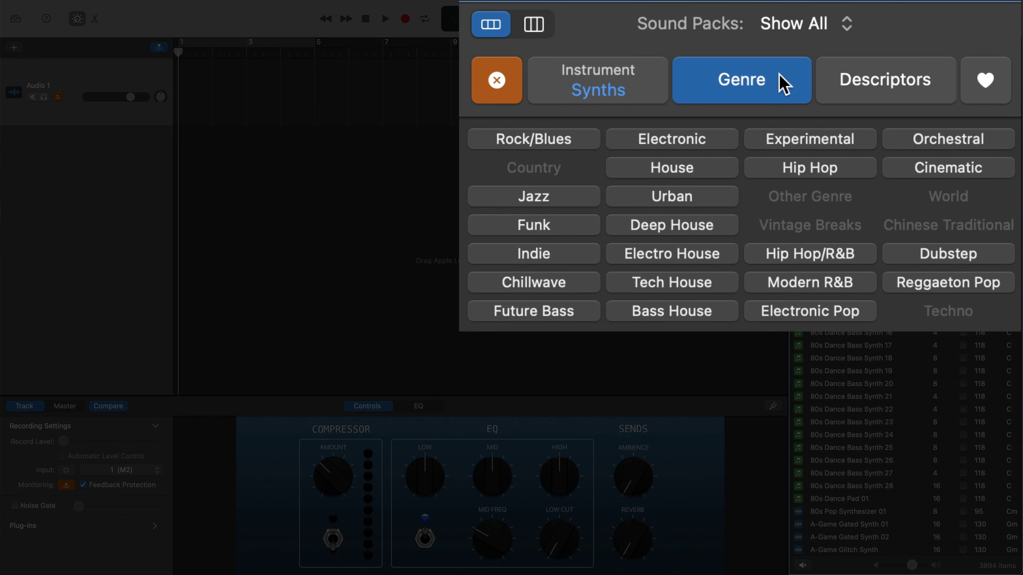
left_click(703, 143)
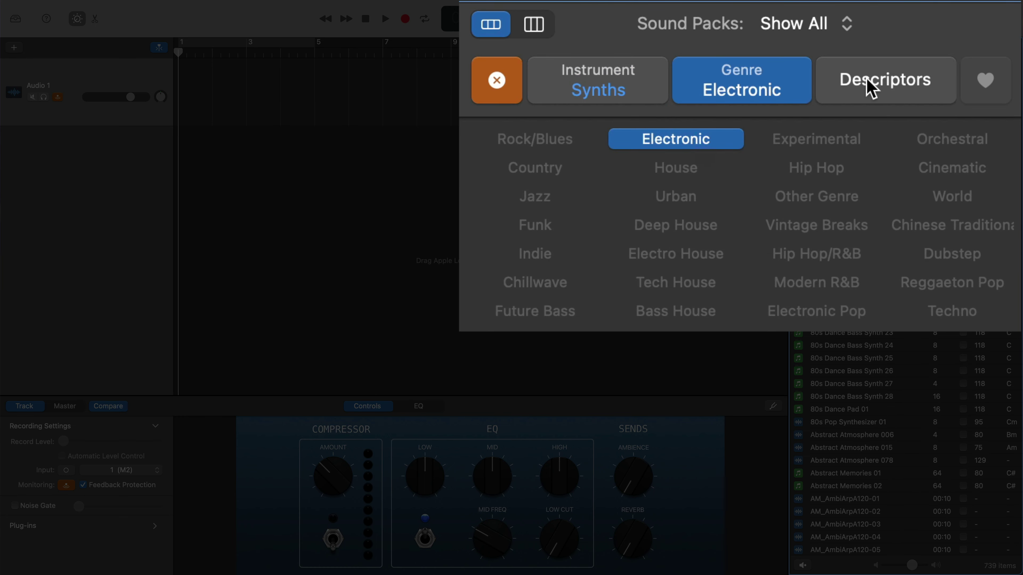
left_click(872, 87)
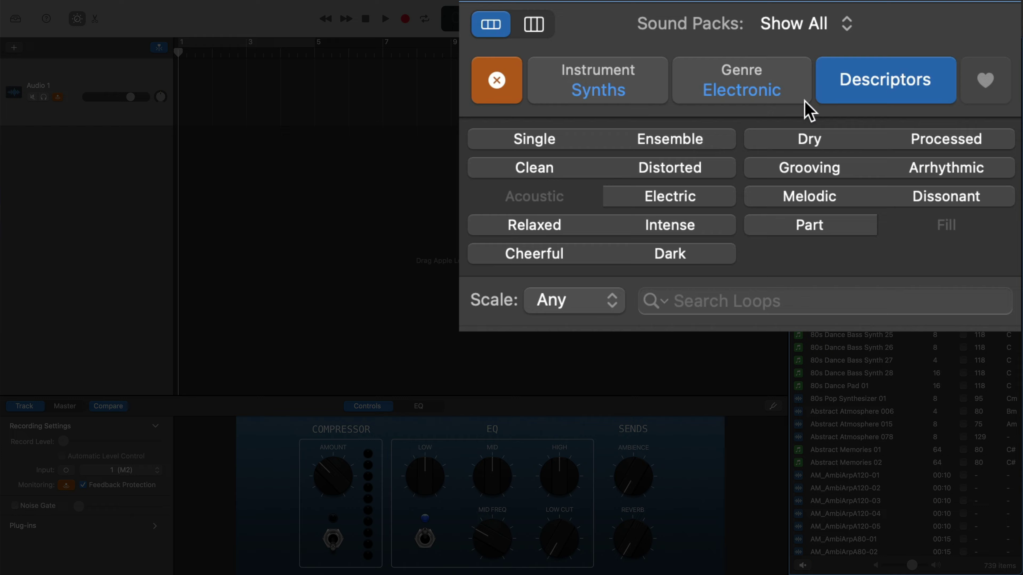
left_click(878, 118)
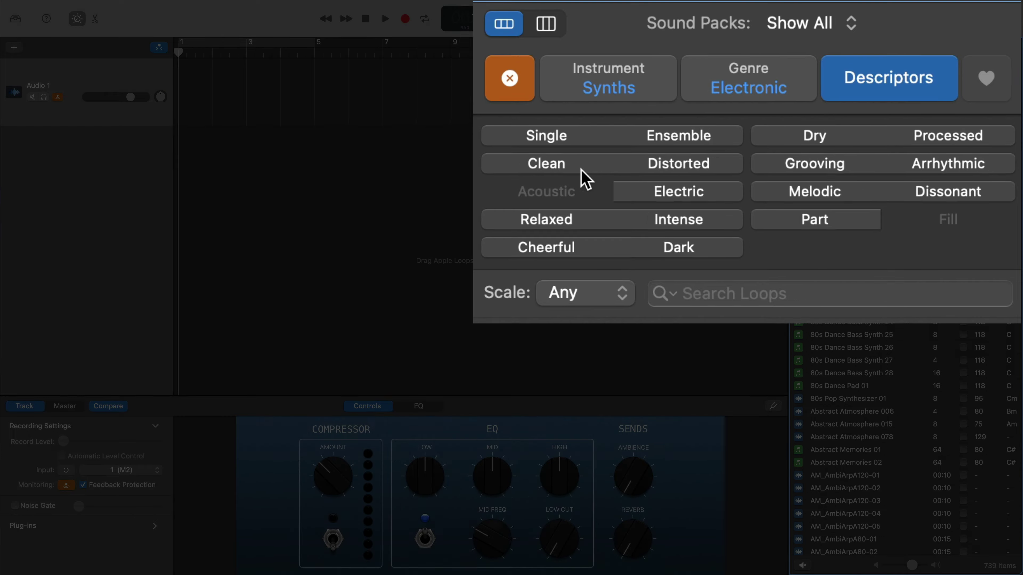
left_click(856, 413)
left_click(860, 425)
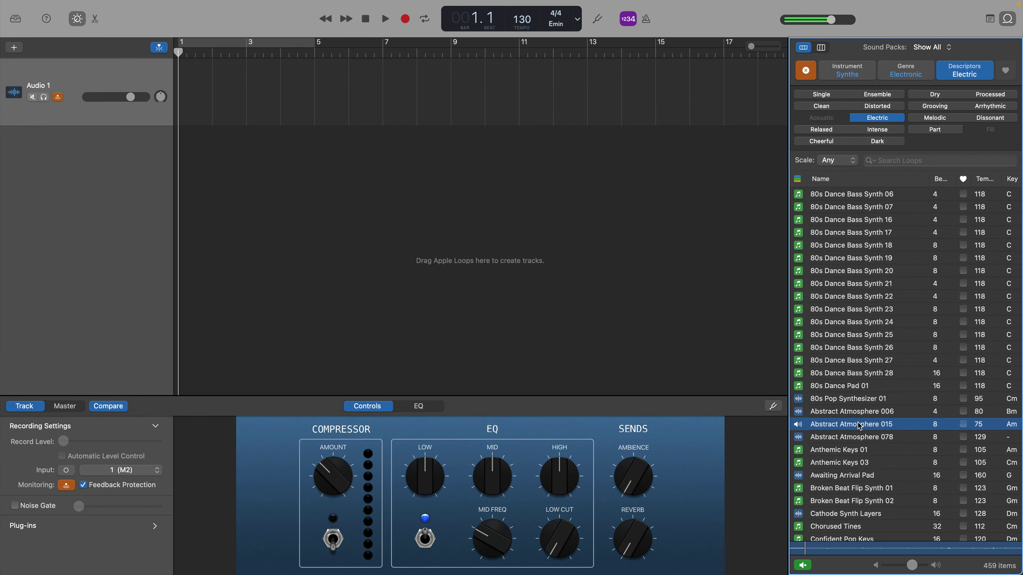
left_click(860, 439)
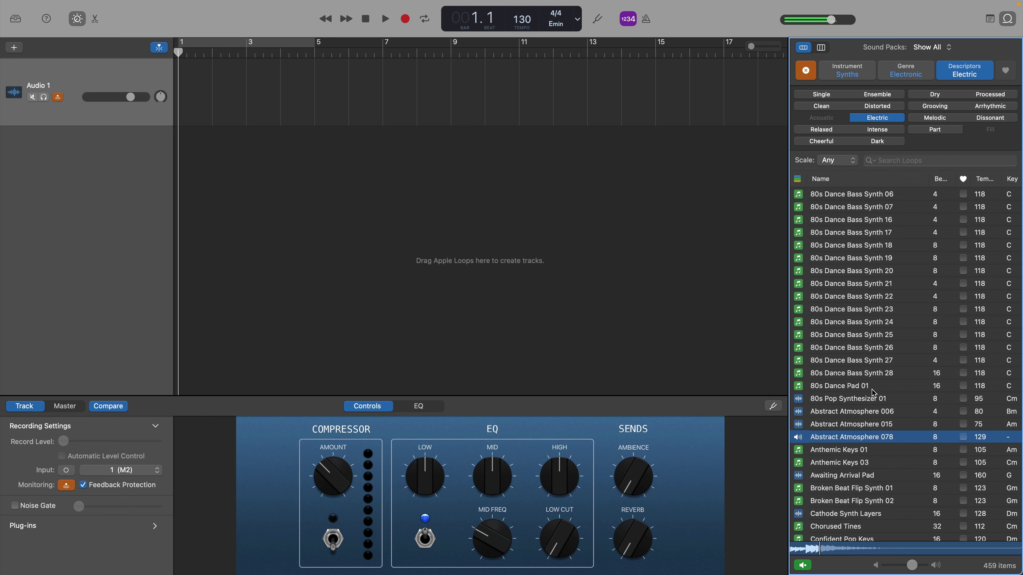
left_click(823, 107)
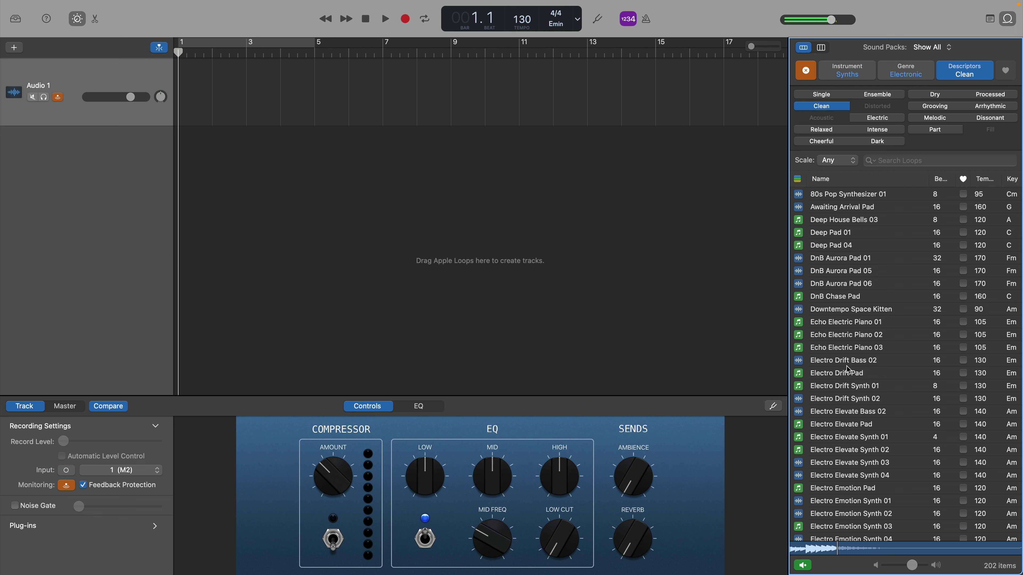
left_click(853, 464)
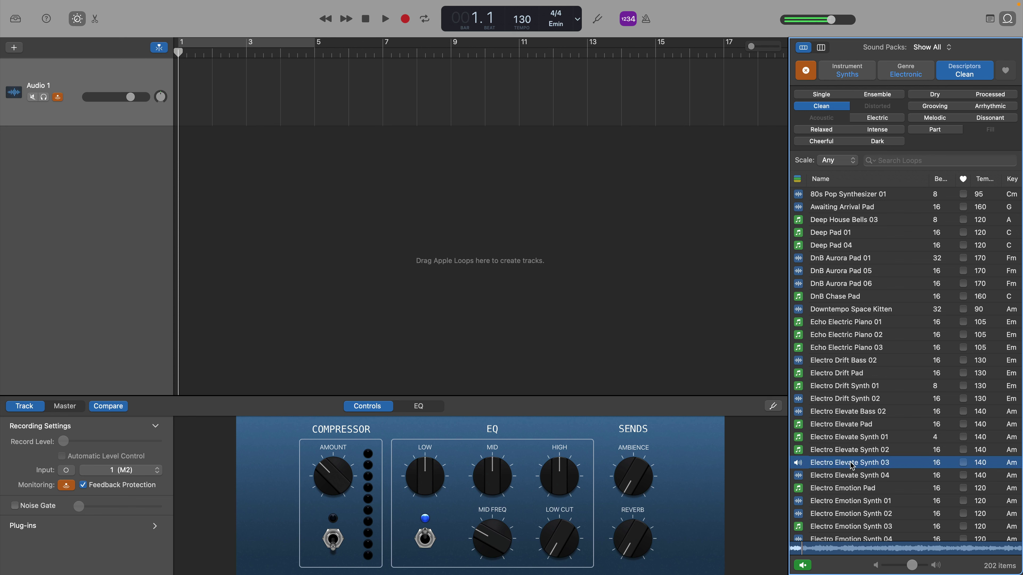
left_click(858, 476)
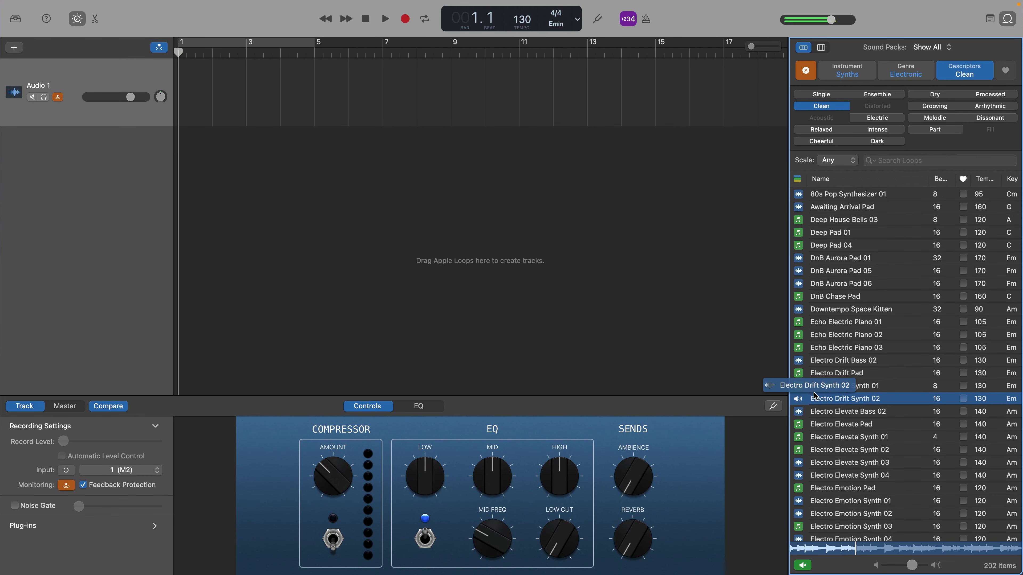
Add Electro Drift Synth 02 and 01 tracks, extend 01 to bar 5, and add Leah - Catalyst
left_click_drag(815, 395, 178, 175)
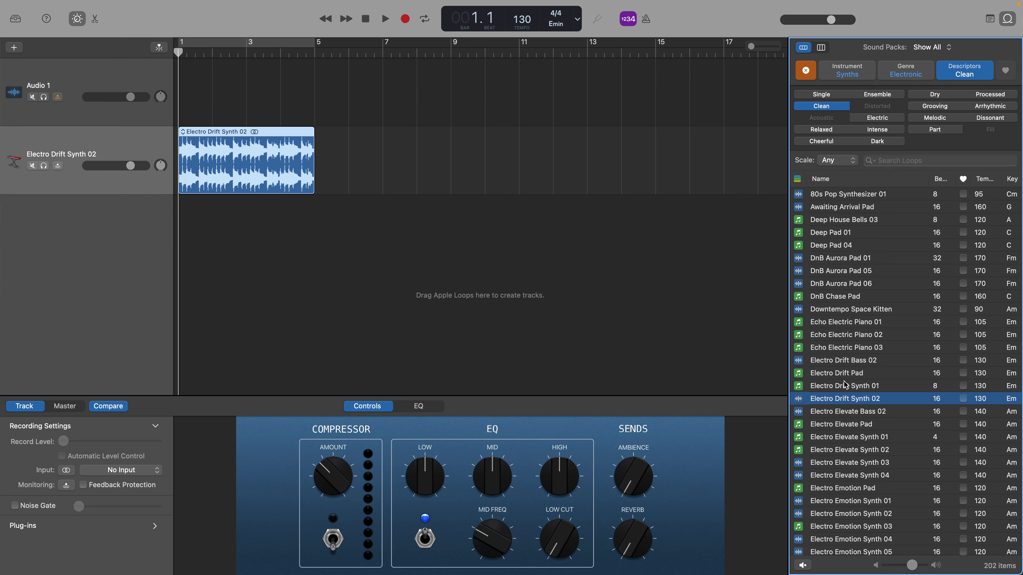
left_click_drag(856, 389, 177, 220)
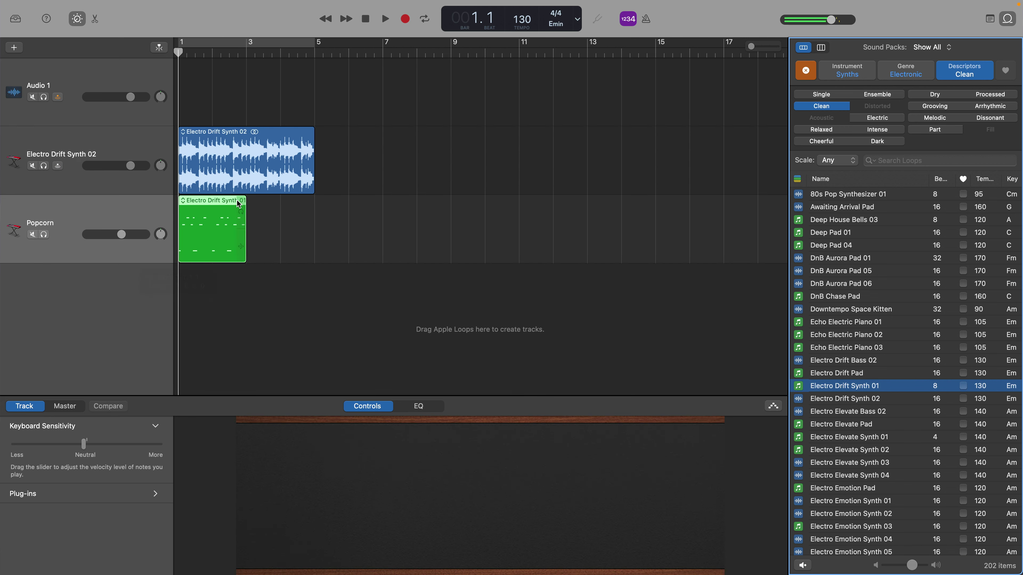
left_click_drag(262, 209, 315, 210)
left_click(806, 70)
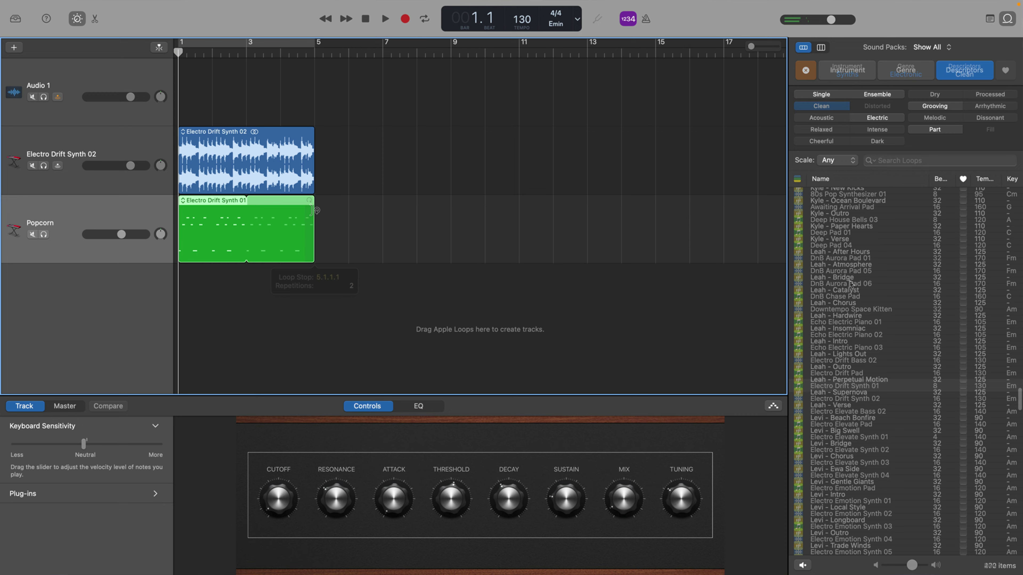
left_click(835, 290)
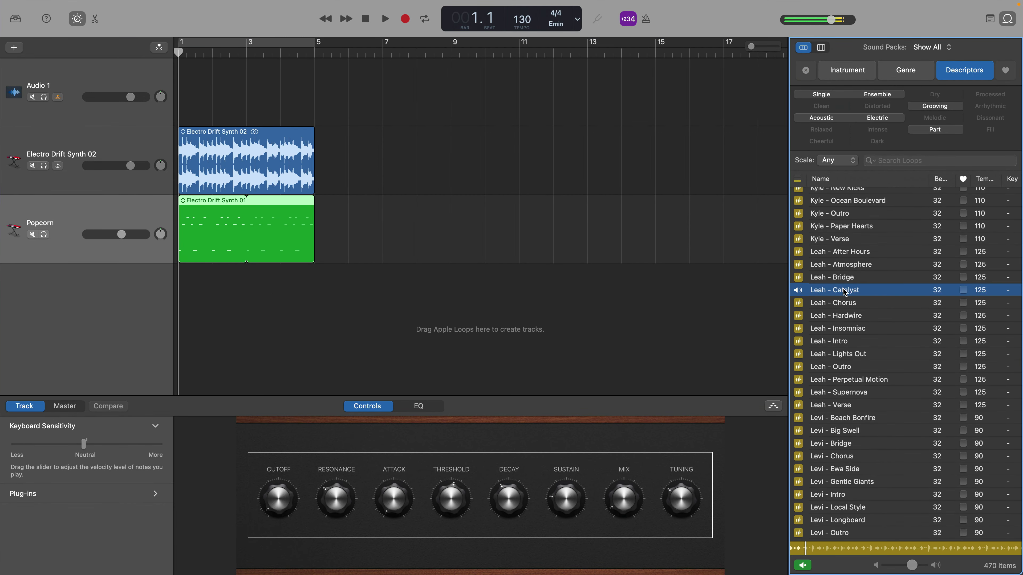
left_click_drag(844, 293, 189, 278)
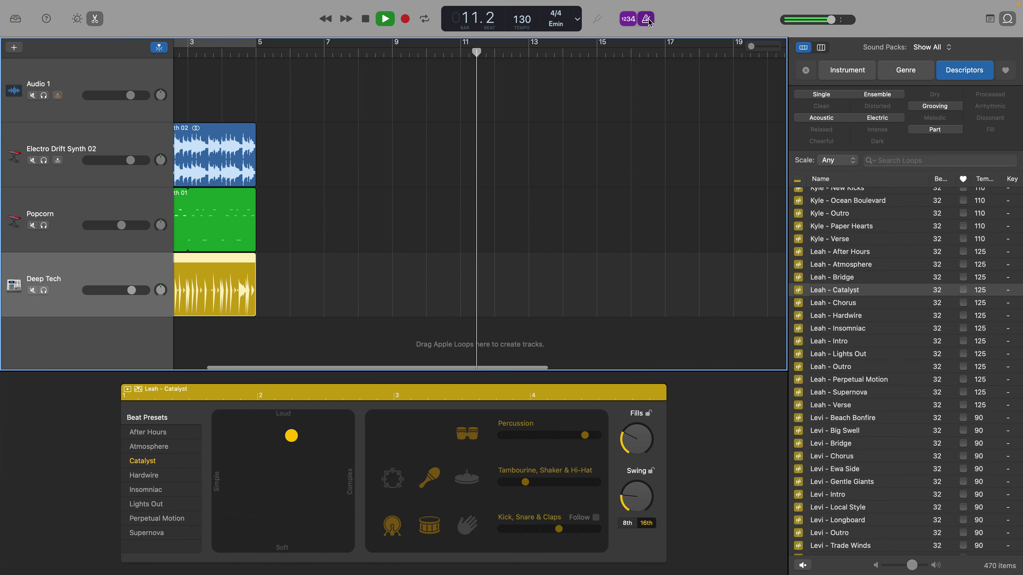
Turn the metronome on during playback, then off again
left_click(646, 19)
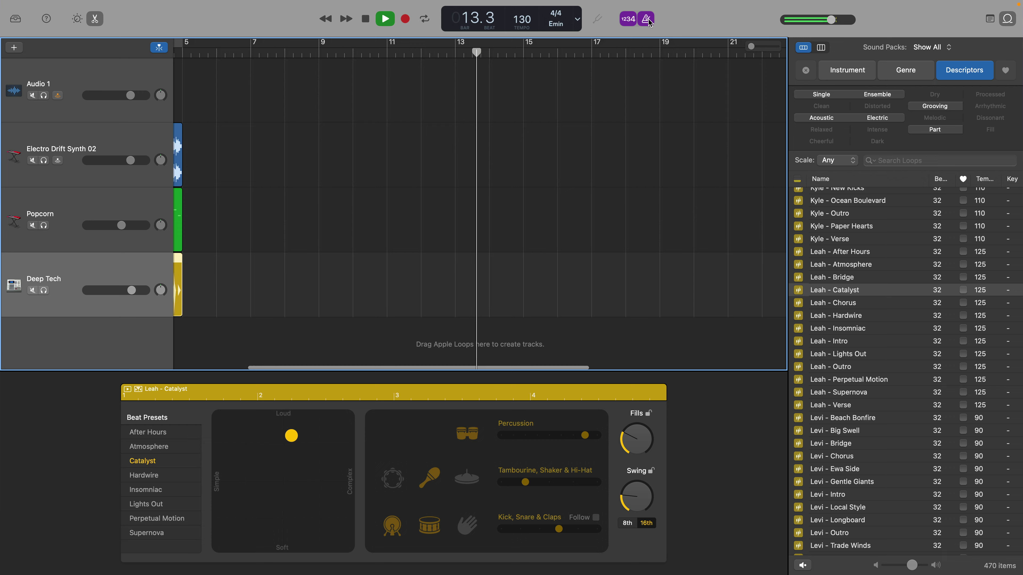
left_click(648, 20)
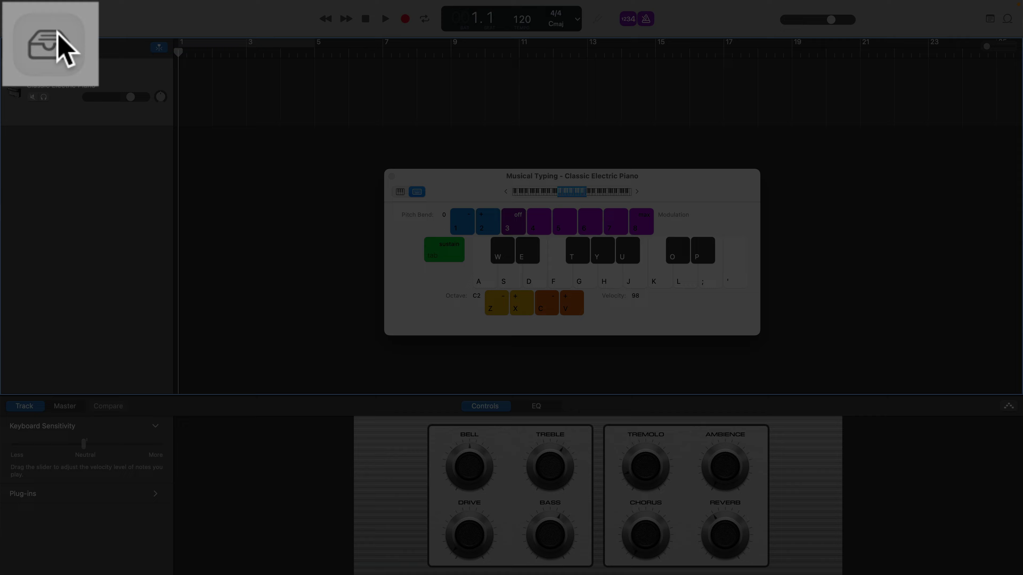
Switch the instrument to Dreamy Air Guitar and play Em, C and F chords
left_click(16, 19)
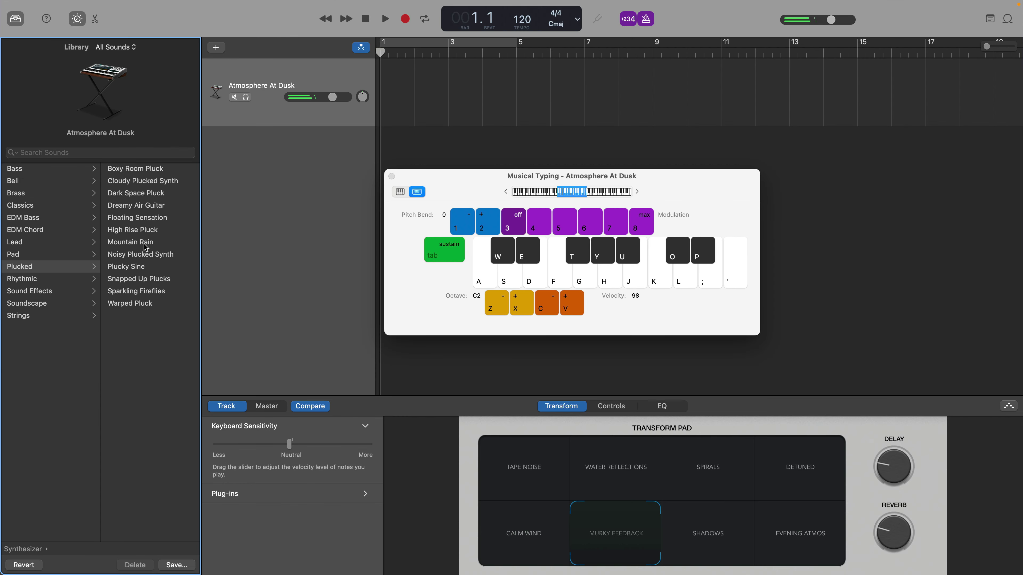
left_click(154, 205)
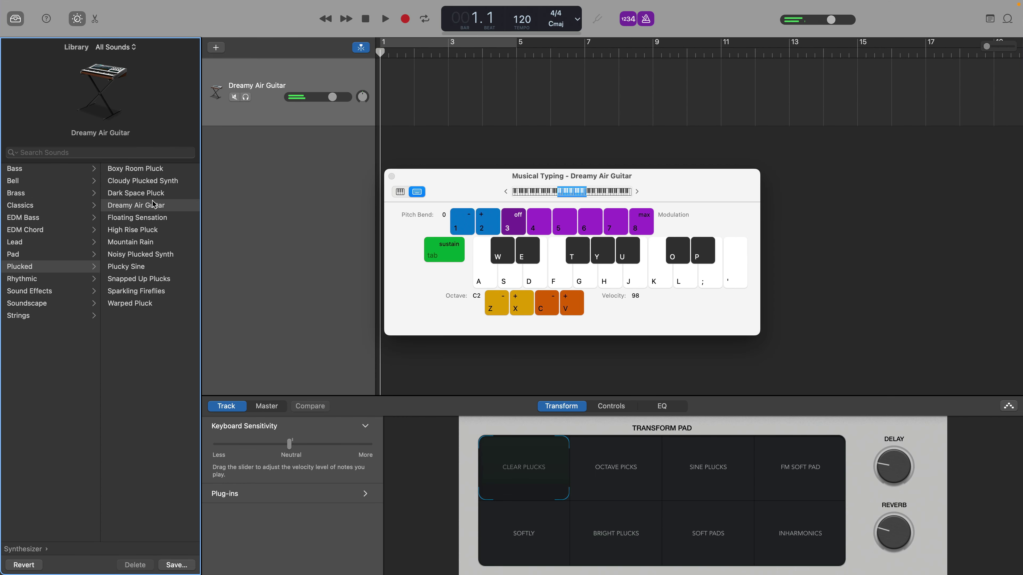
key("a")
key("d")
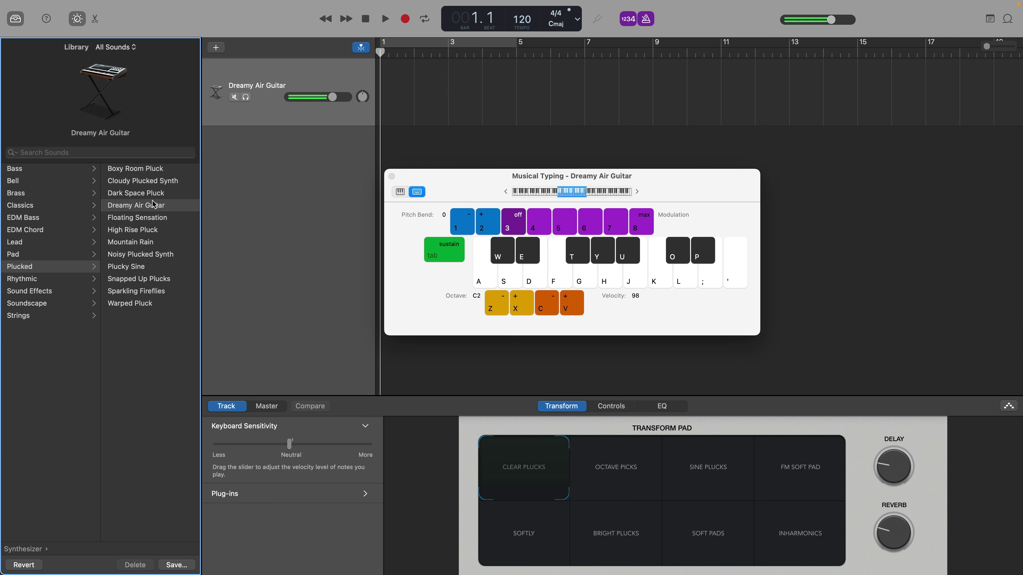
key("s")
key("f")
key("d")
key("g")
key("s")
key("f")
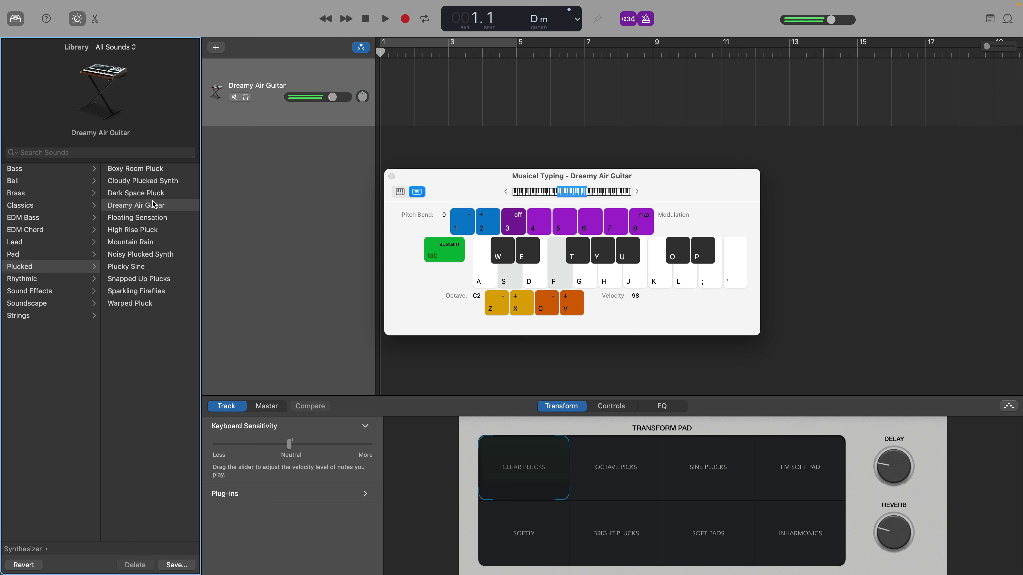
key("s")
key("f")
key("a")
key("d")
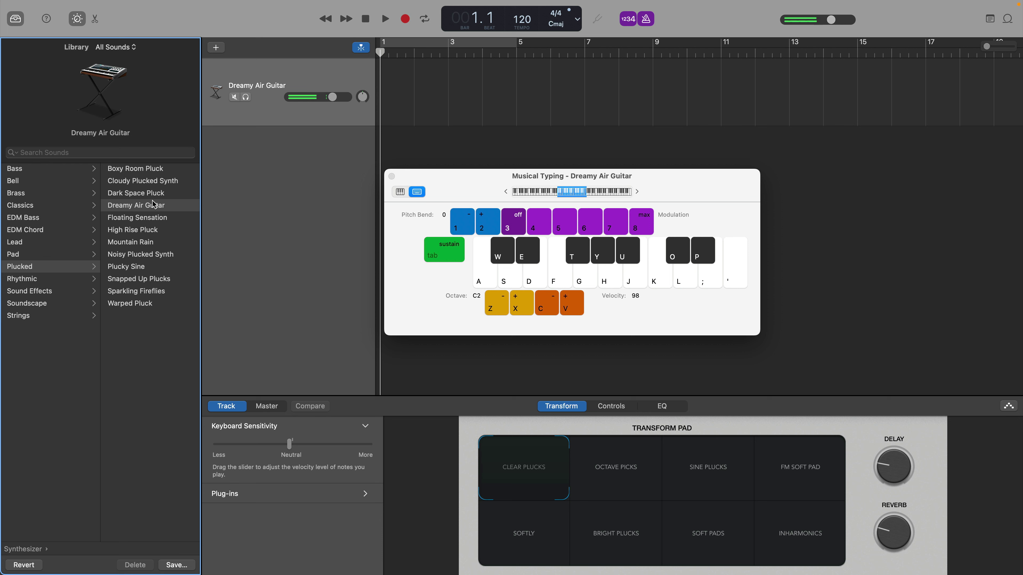
key("f")
key("h")
key("k")
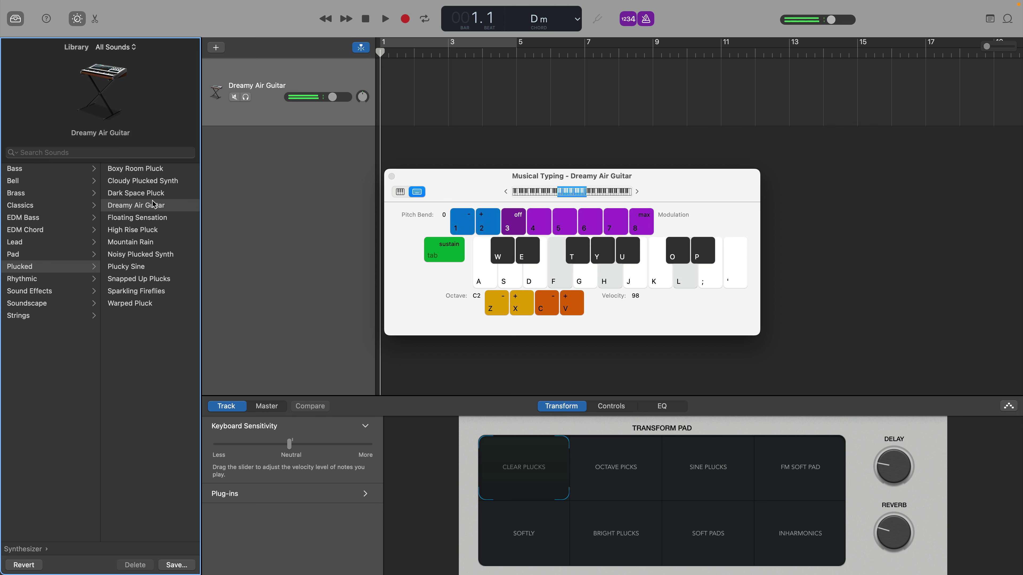
Switch to Mountain Rain and play F maj7, D minor and F major chords
left_click(133, 242)
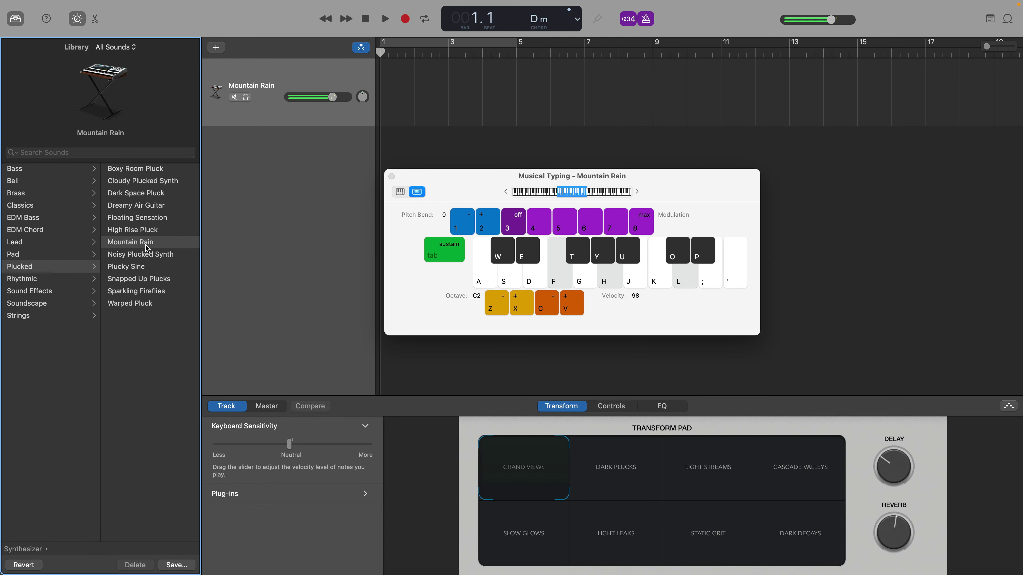
key("f")
key("h")
key("semicolon")
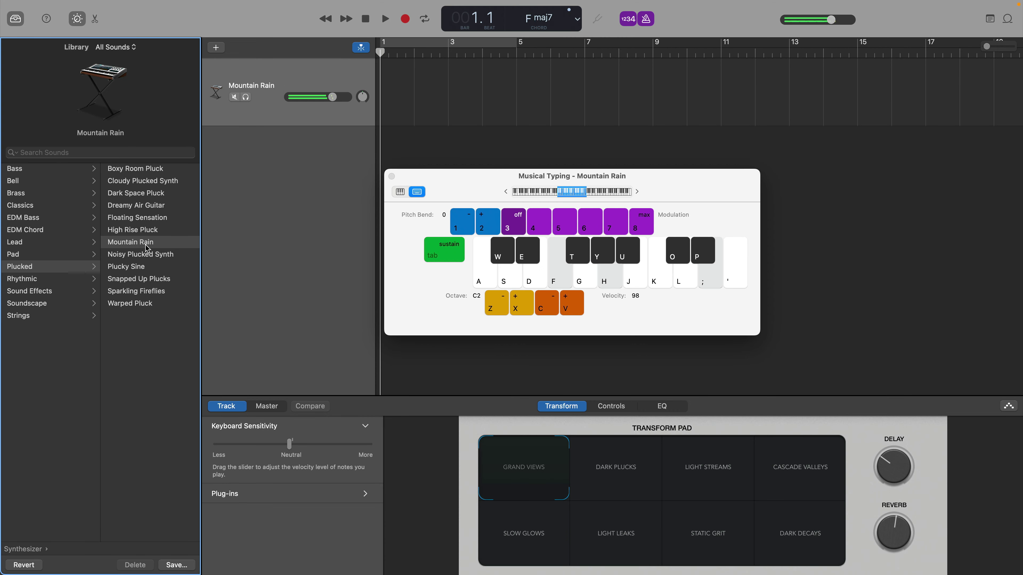
key("f")
key("l")
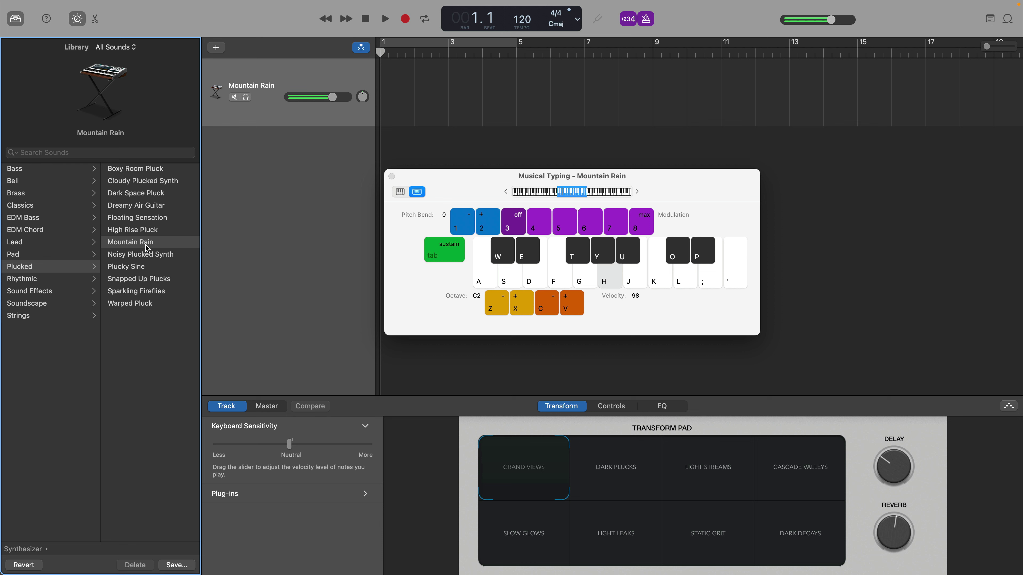
key("f")
key("h")
key("k")
key("f")
key("h")
key("l")
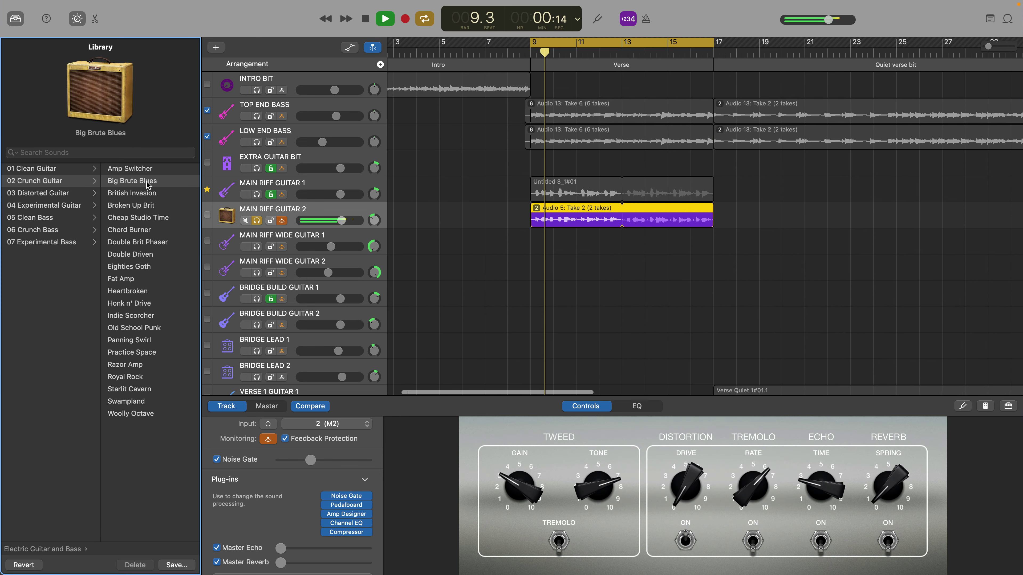
Audition Cheap Studio Time, Fat Amp and Double Driven amps, settling on Old School Punk
left_click(152, 219)
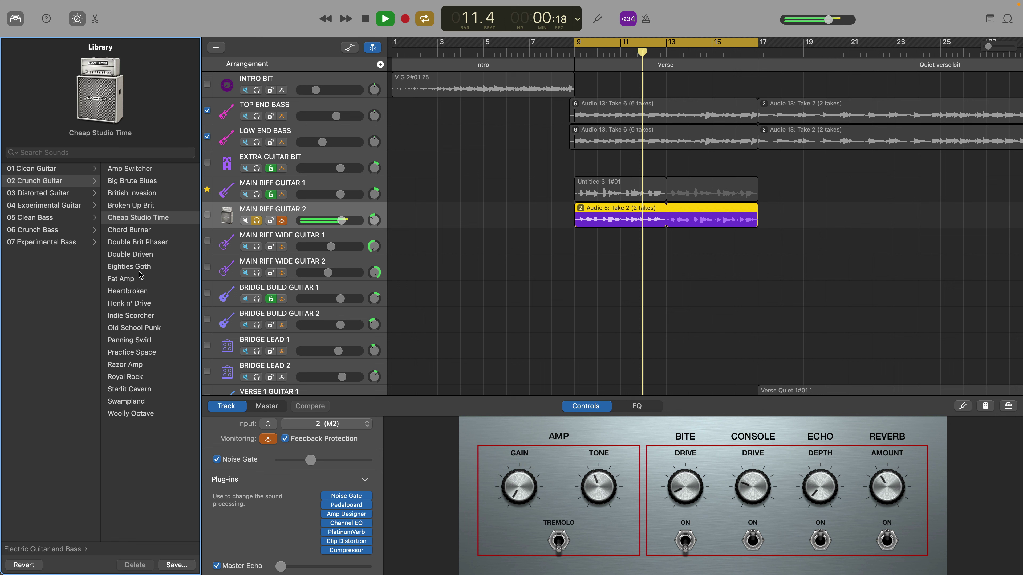
left_click(123, 282)
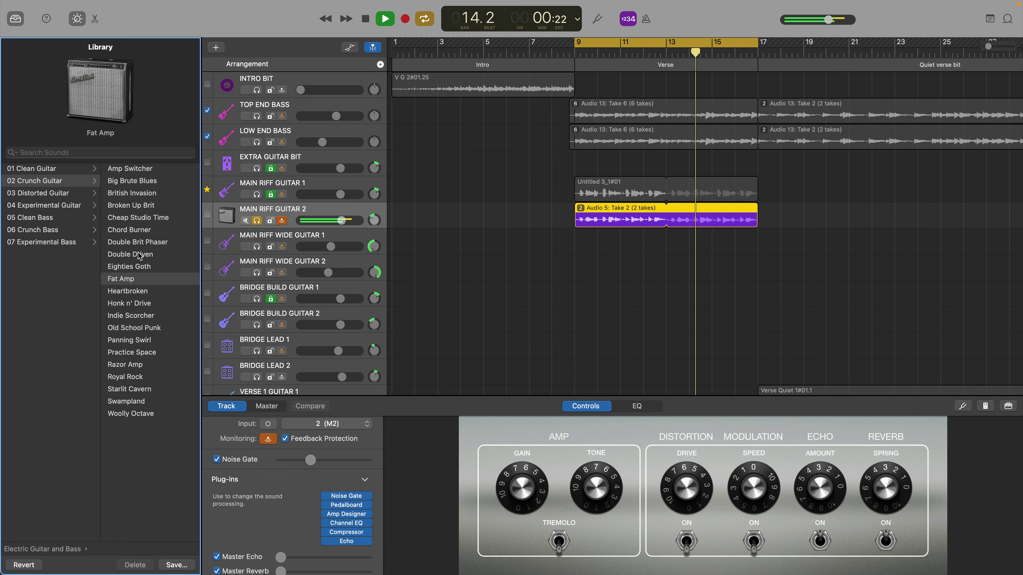
left_click(139, 255)
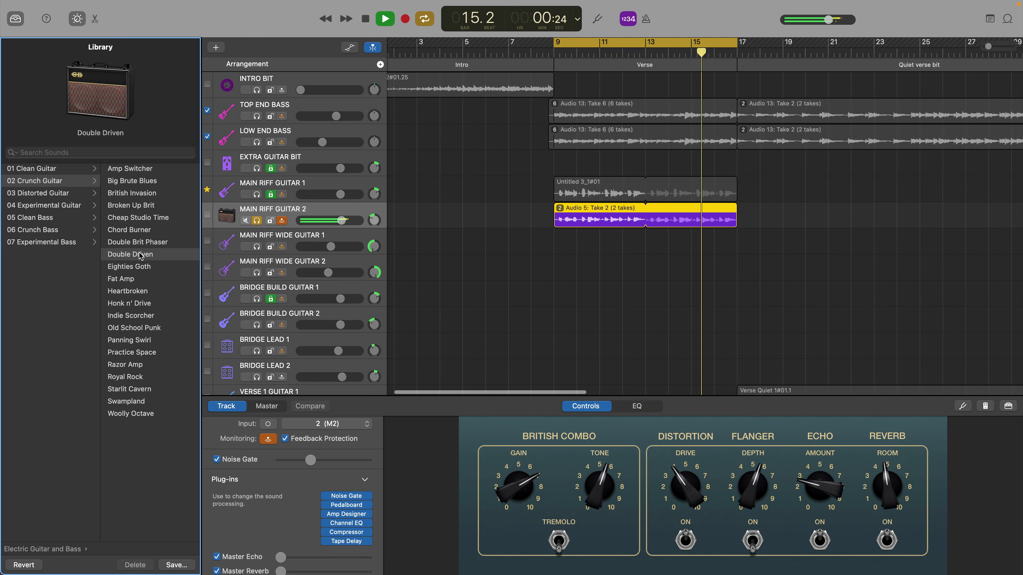
left_click(139, 329)
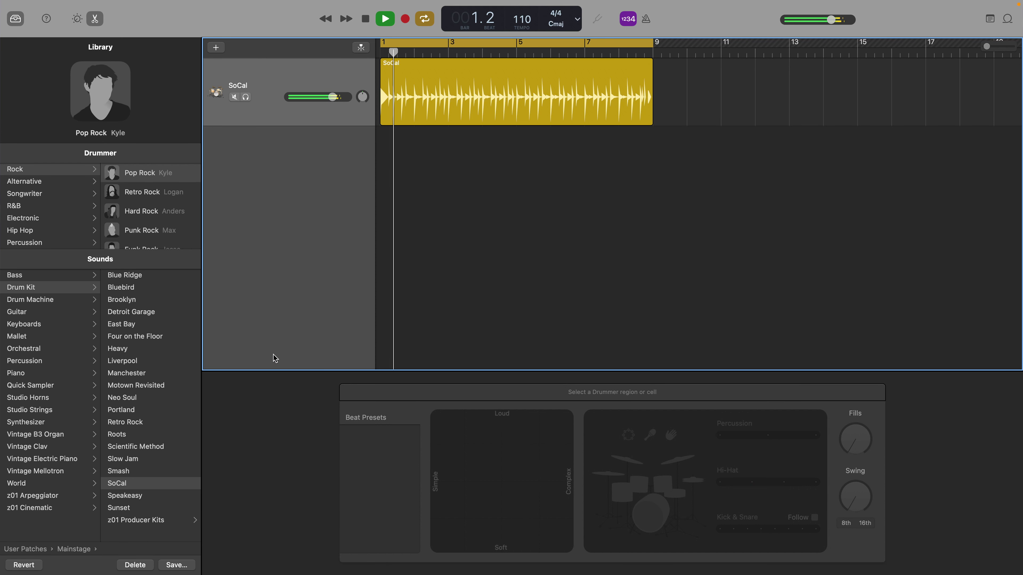
Try the Retro Rock, Dubstep and Electro Trap drummers, then pick Modern 80's
left_click(138, 194)
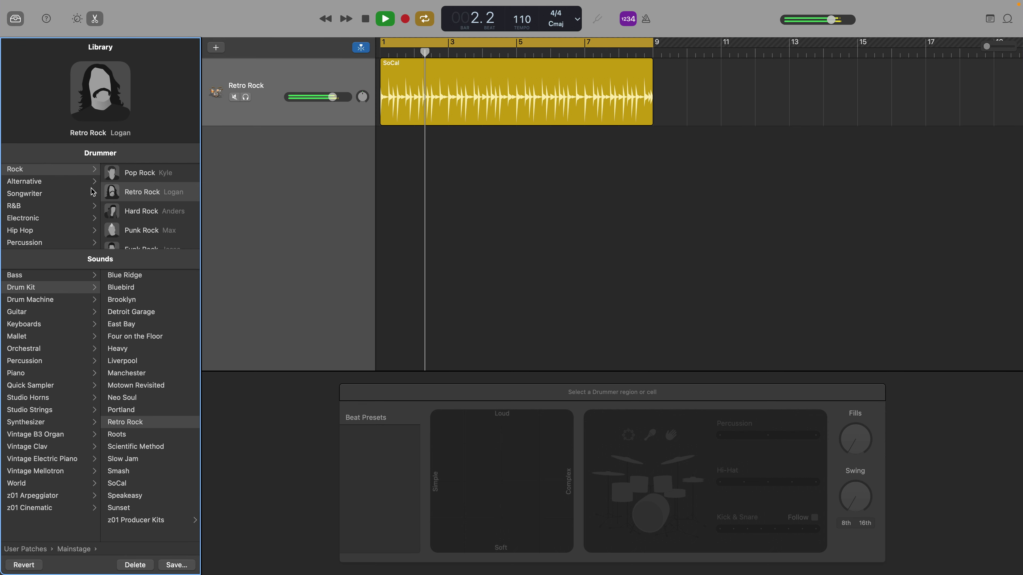
left_click(35, 218)
left_click(160, 212)
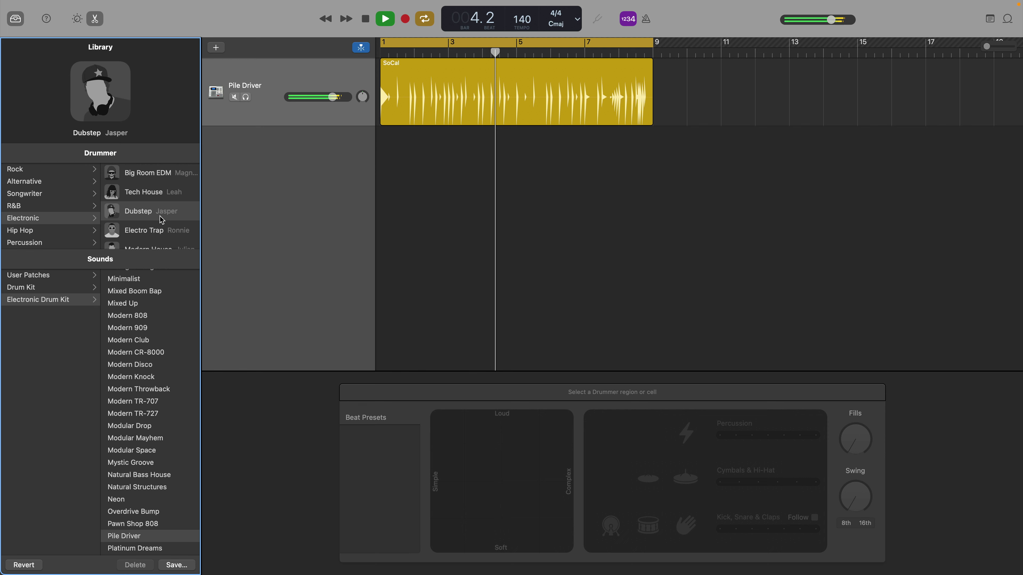
left_click(157, 232)
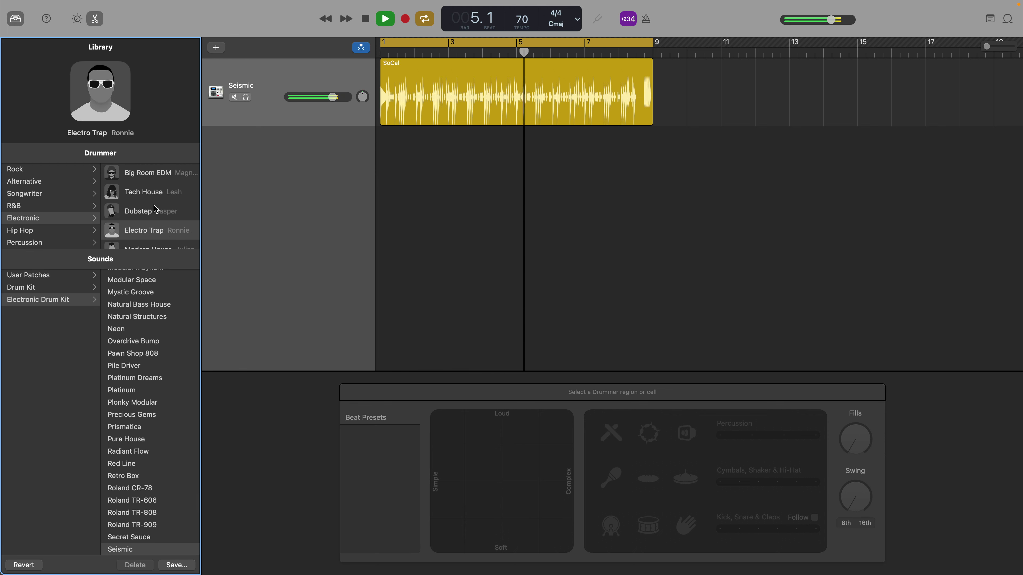
scroll(155, 209, "down", 1)
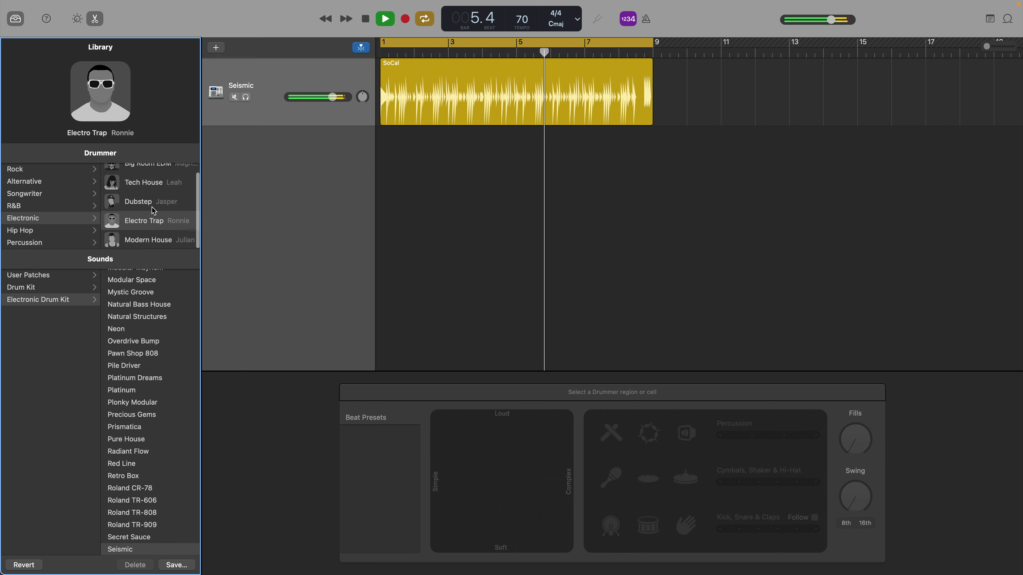
left_click(24, 181)
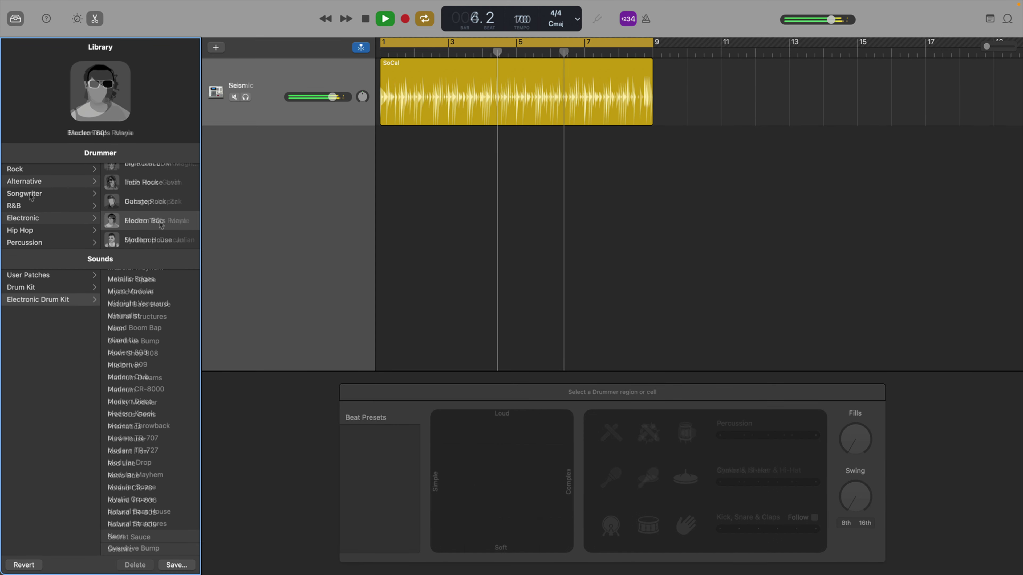
left_click(149, 220)
Audition the Mixed Up, Modern 808 and Modern 909 kits, ending on Modern CR-8000
left_click(125, 341)
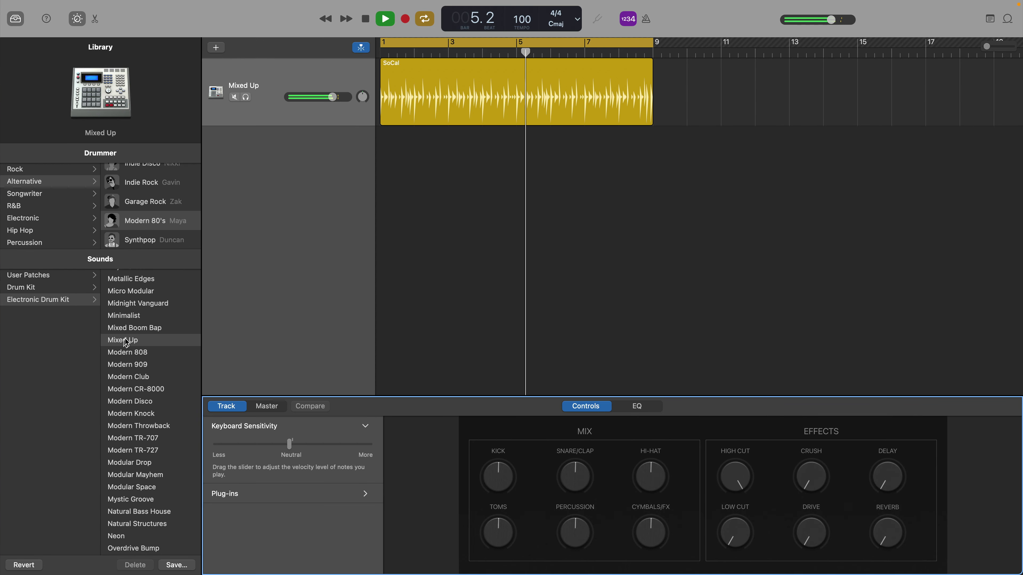
left_click(140, 352)
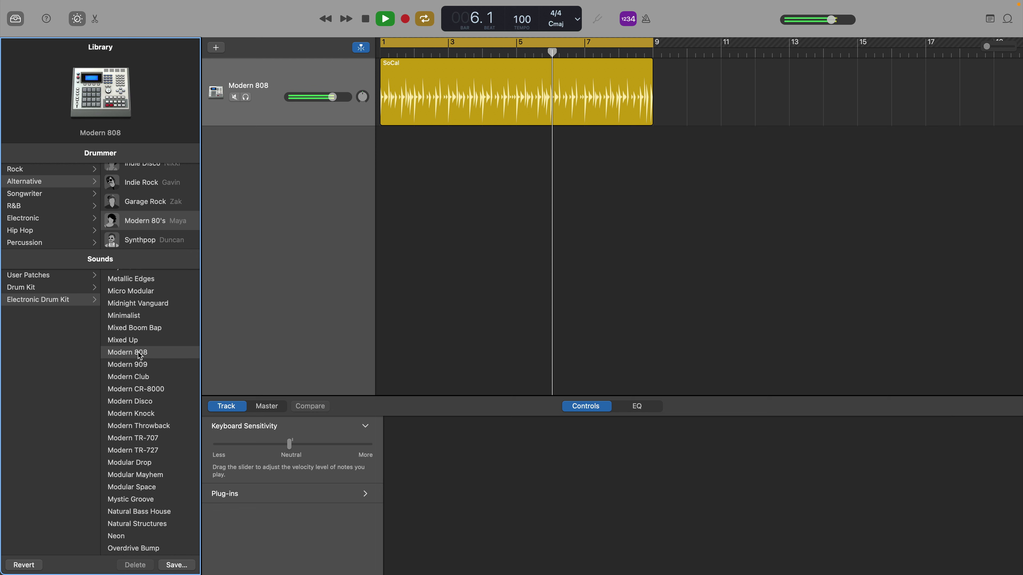
left_click(143, 364)
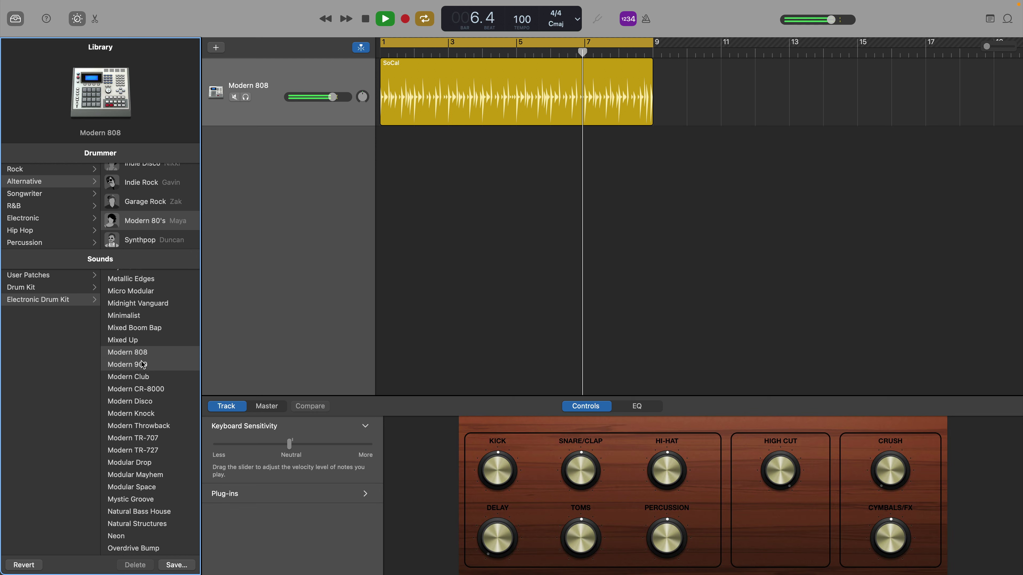
left_click(144, 390)
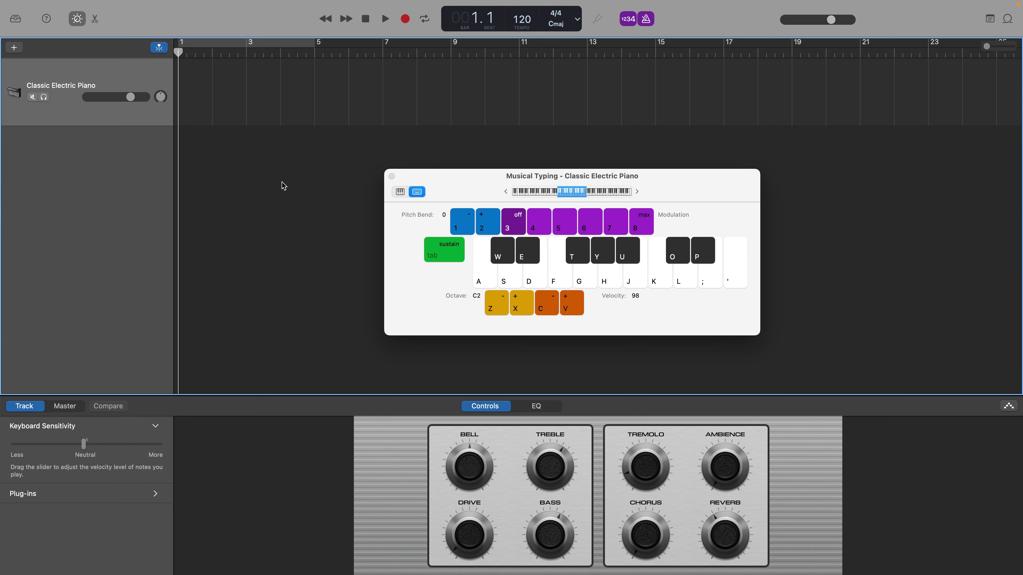
In the Library's Synthesizer > EDM Chord sounds, audition 7th Player, then load Dark Chords
left_click(16, 19)
left_click(38, 289)
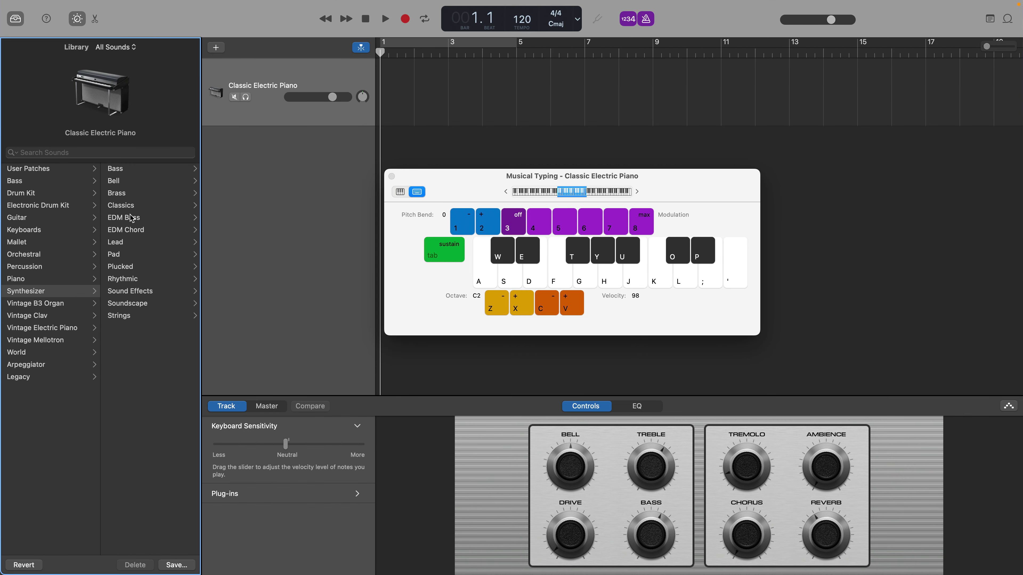
left_click(132, 230)
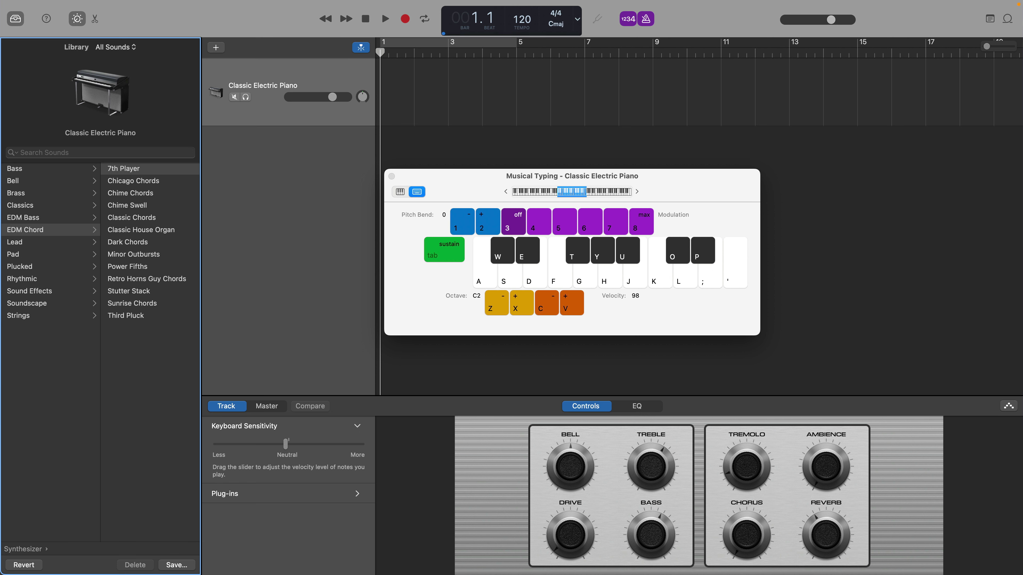
left_click(140, 169)
key("s")
key("f")
key("g")
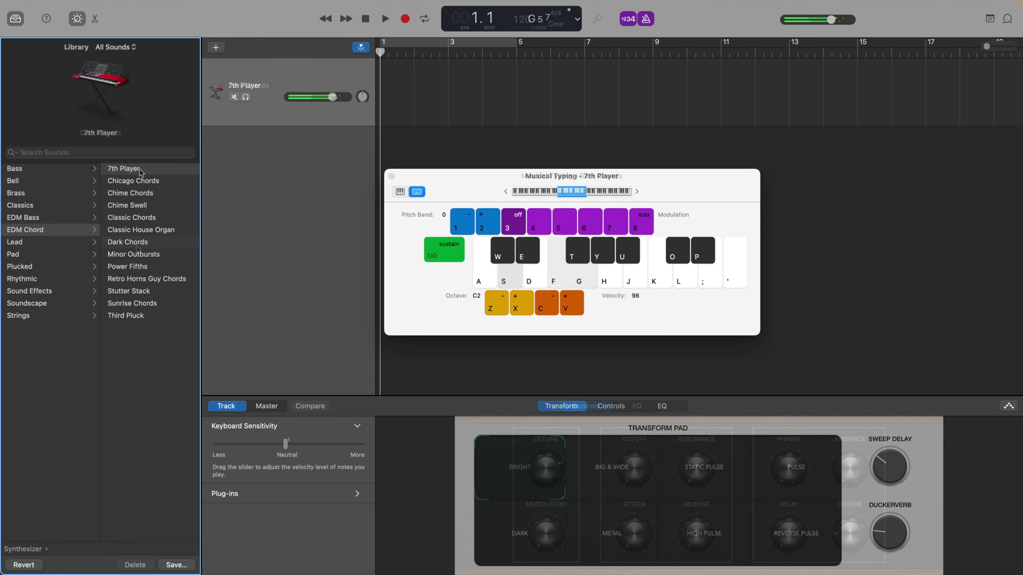
left_click(138, 244)
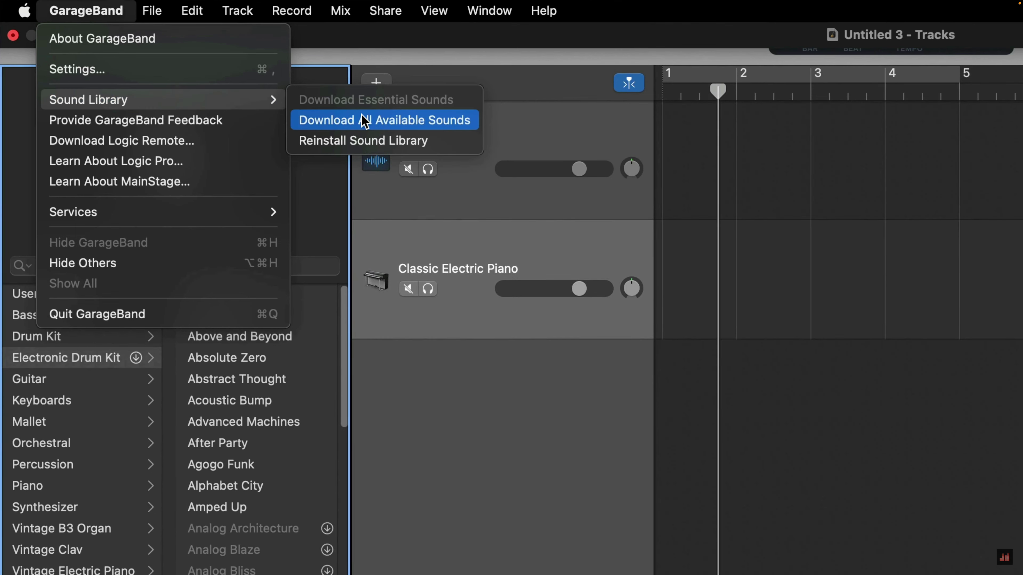
Choose Download All Available Sounds from the GarageBand Sound Library menu
left_click(444, 121)
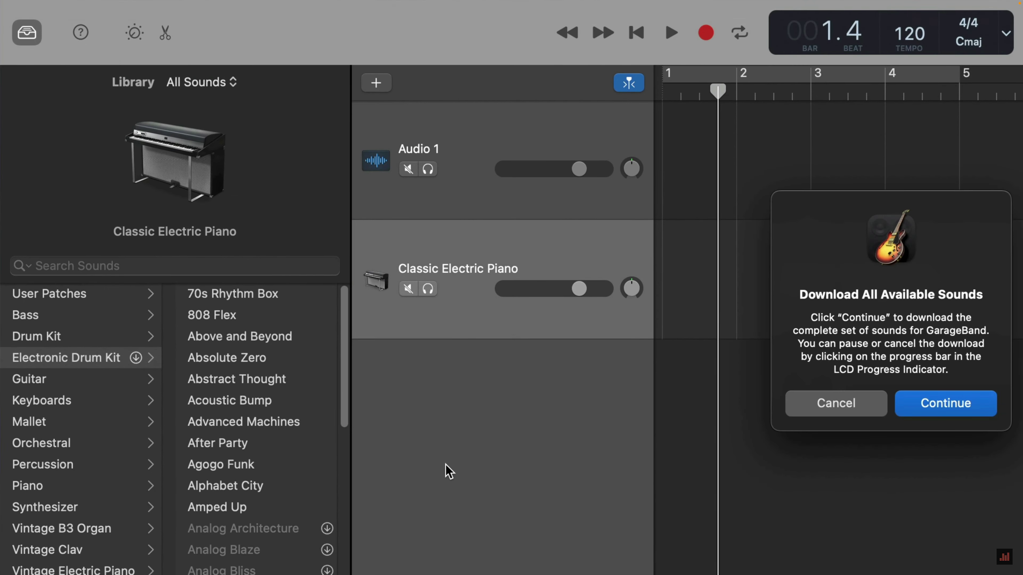